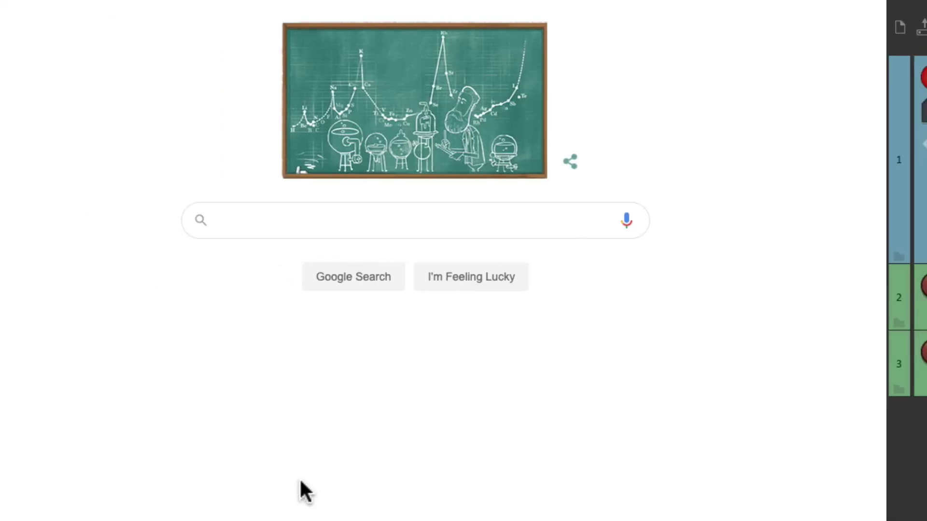
Search Google for 'reaper stash' and go to the stash.reaper.fm site.
left_click(379, 231)
type("reaper stash")
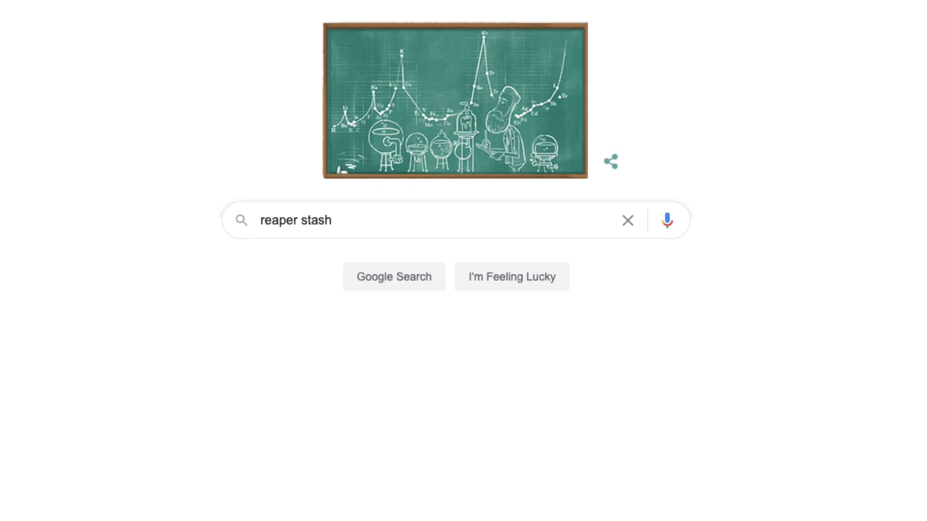
key("Return")
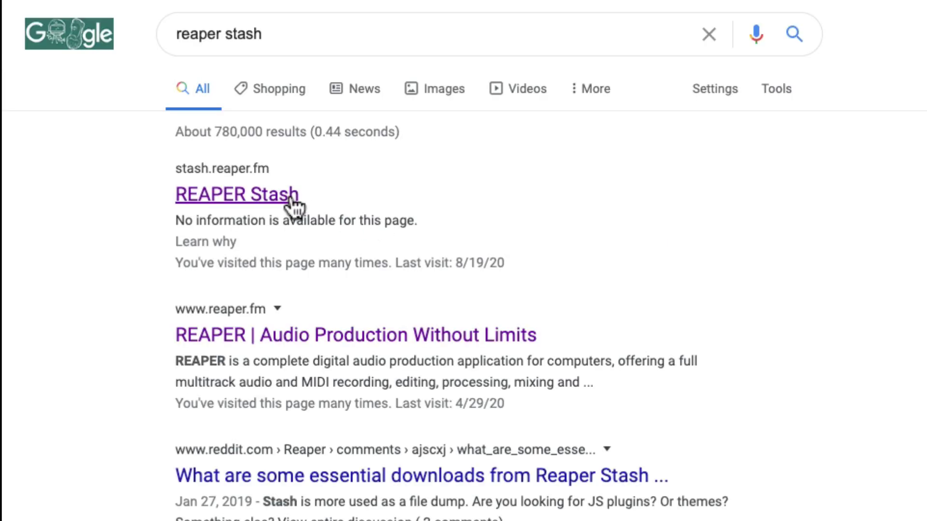
left_click(292, 201)
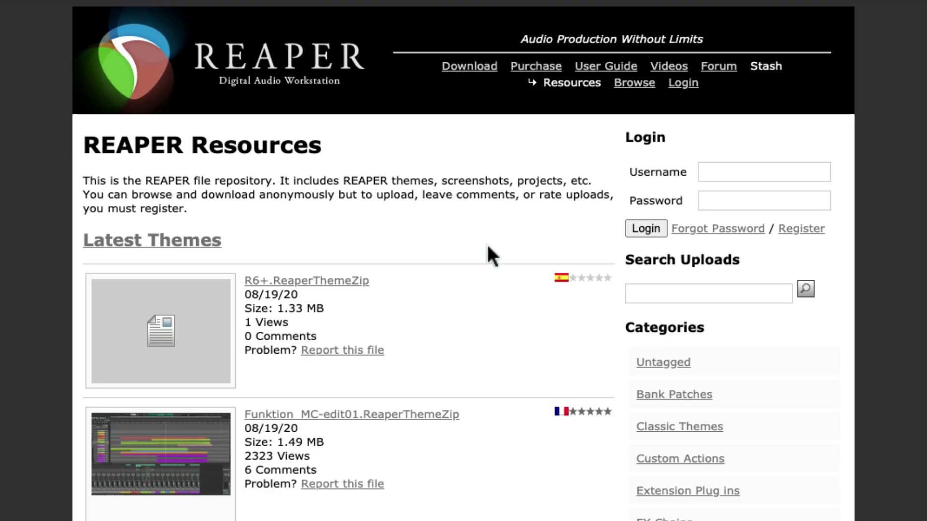
Search Stash uploads for 'chord gun' and download pandabot_ChordGun.lua.
left_click(681, 294)
type("chord gun")
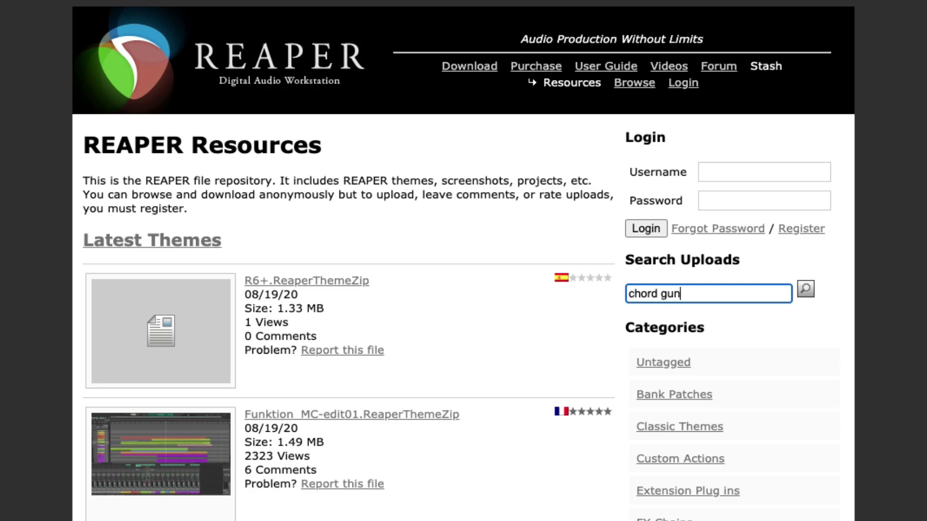
key("Return")
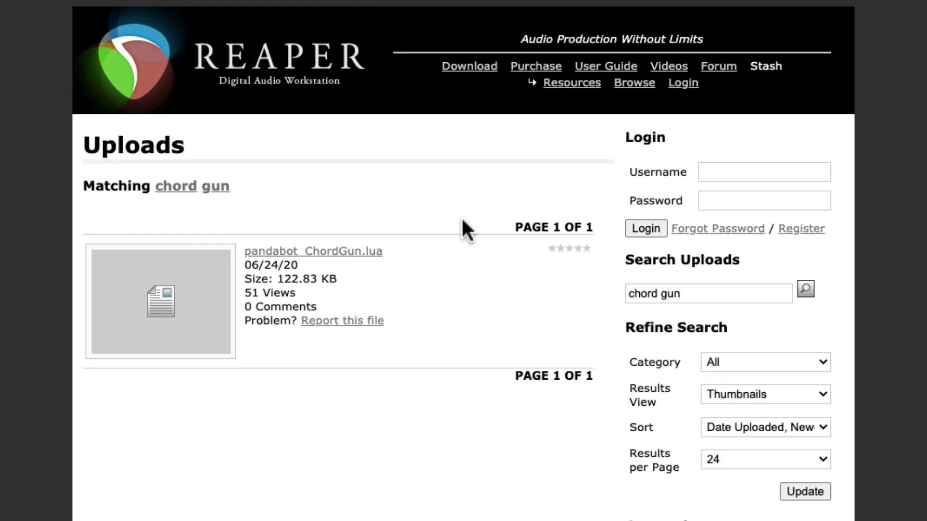
left_click(352, 254)
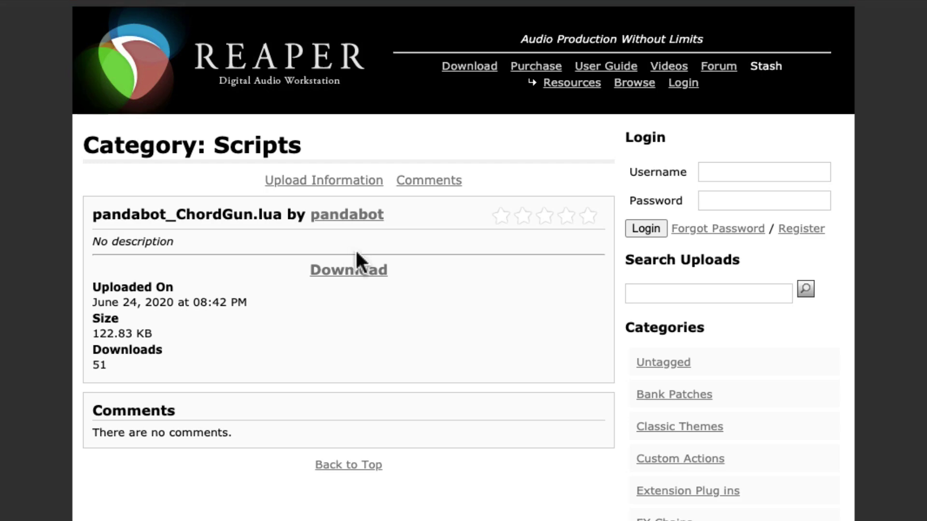
left_click(374, 273)
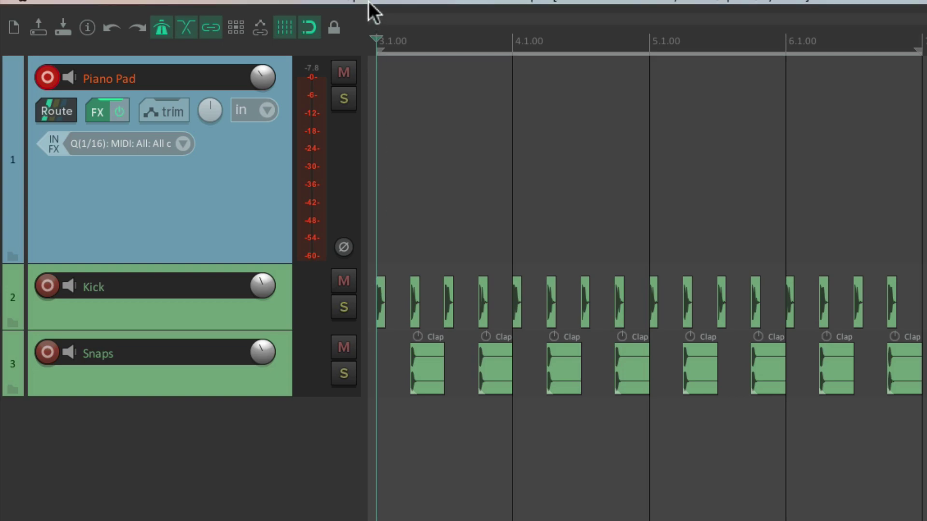
Show REAPER's resource folder in Finder and move pandabot_ChordGun.lua from Downloads into Scripts.
left_click(370, 7)
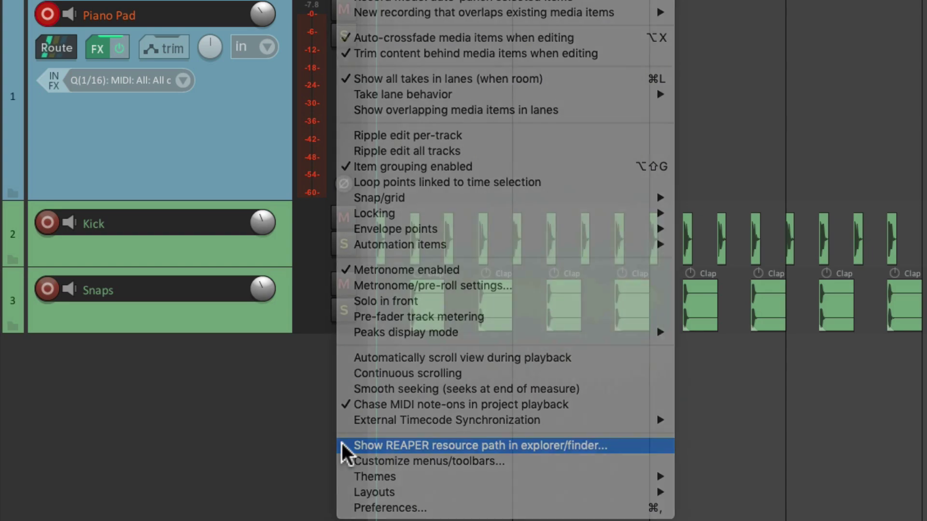
left_click(342, 446)
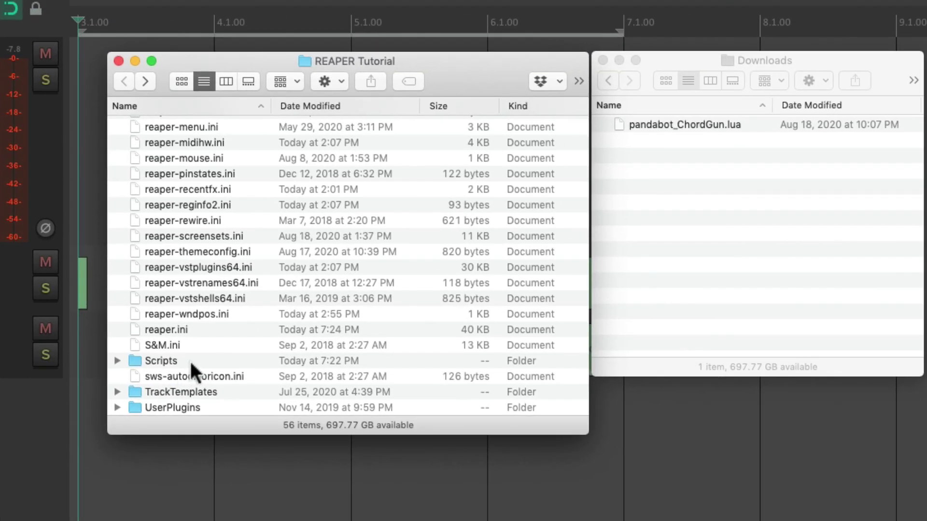
left_click(190, 361)
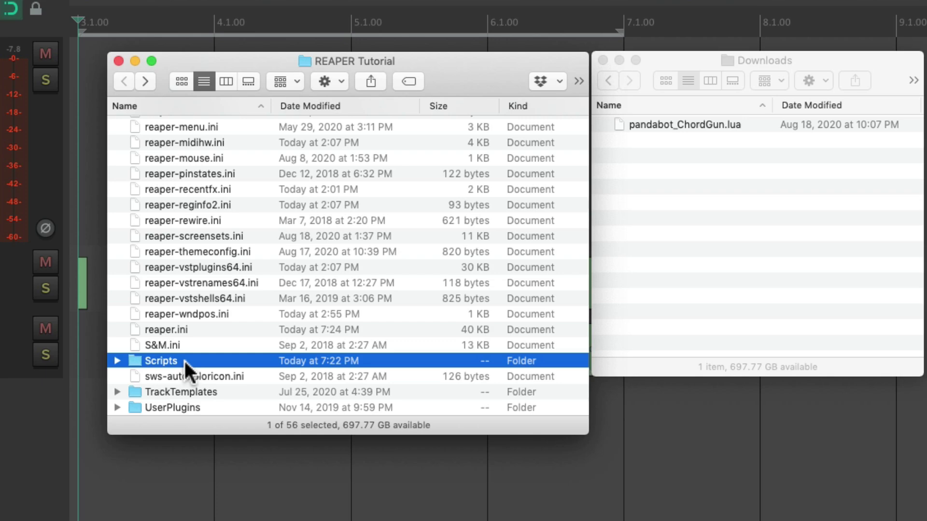
double_click(185, 361)
left_click(644, 132)
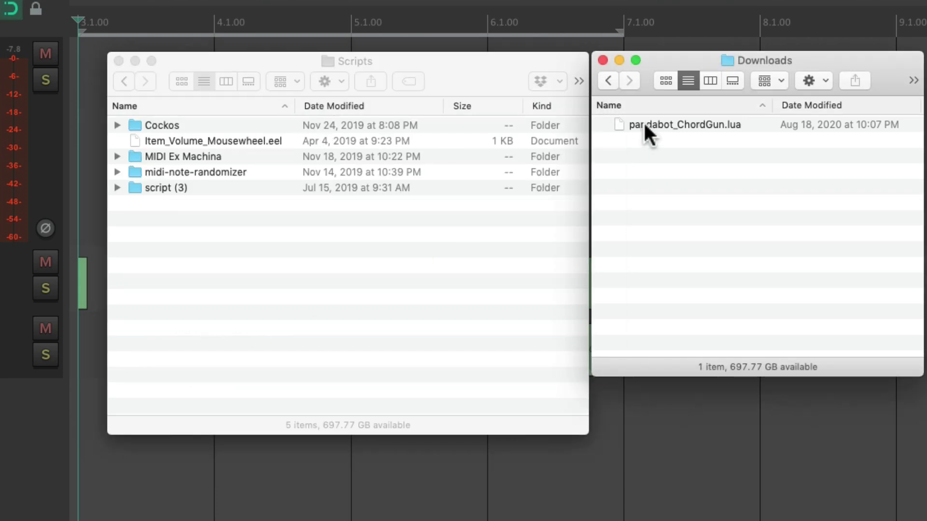
left_click_drag(644, 127, 315, 273)
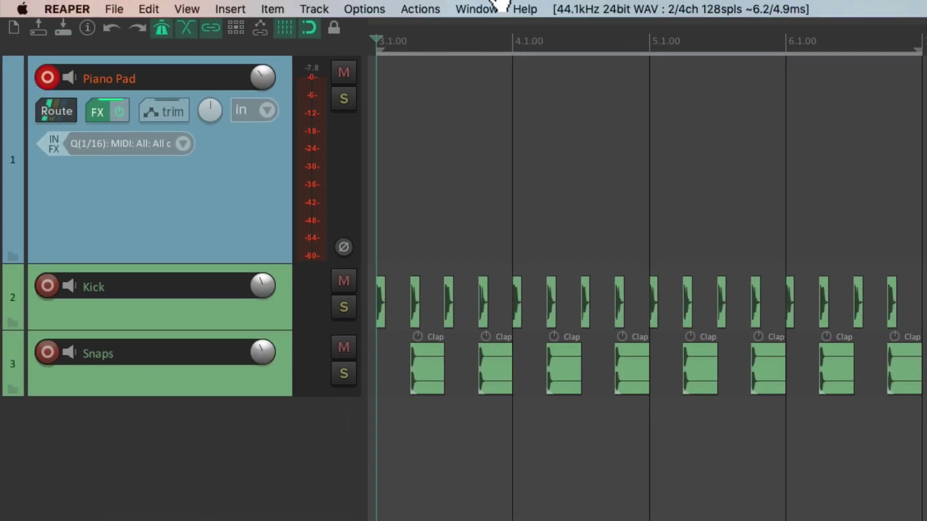
Load pandabot_ChordGun.lua into the Actions list as a new ReaScript action.
left_click(420, 9)
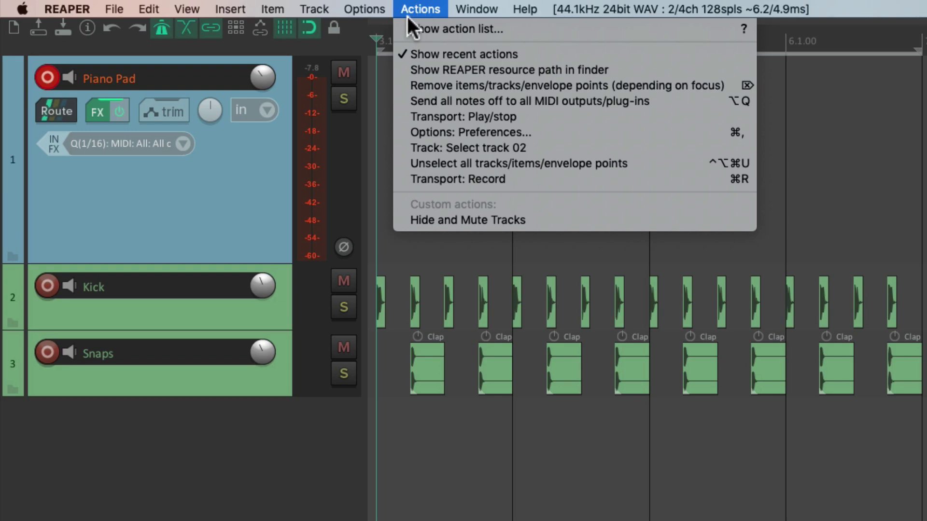
left_click(402, 28)
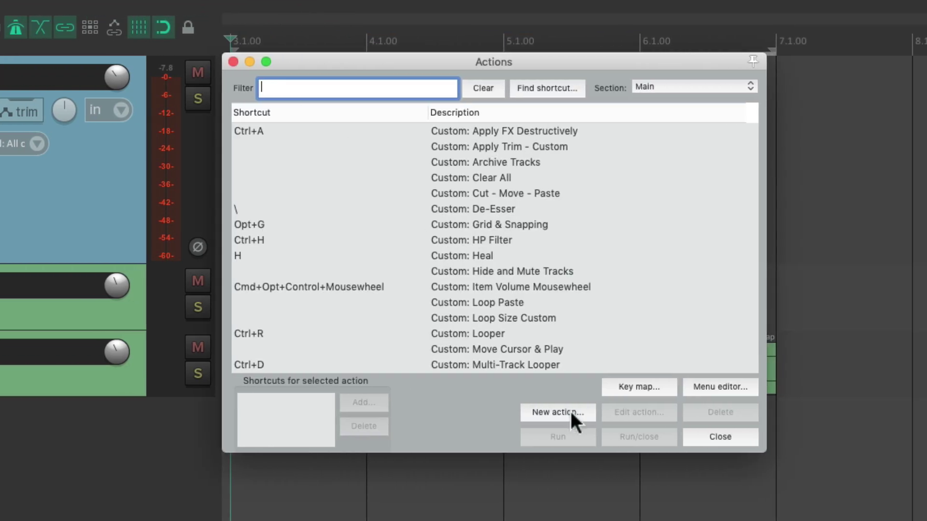
left_click(570, 410)
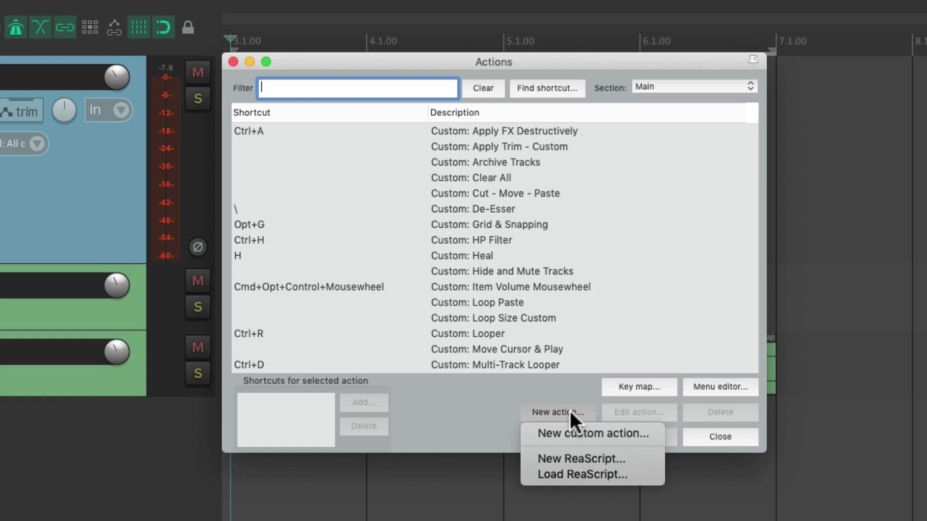
left_click(644, 467)
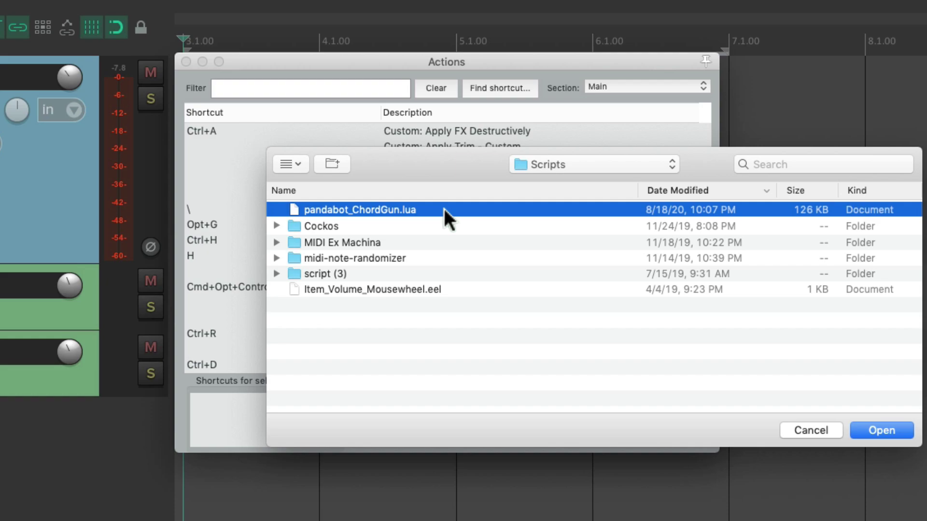
double_click(444, 209)
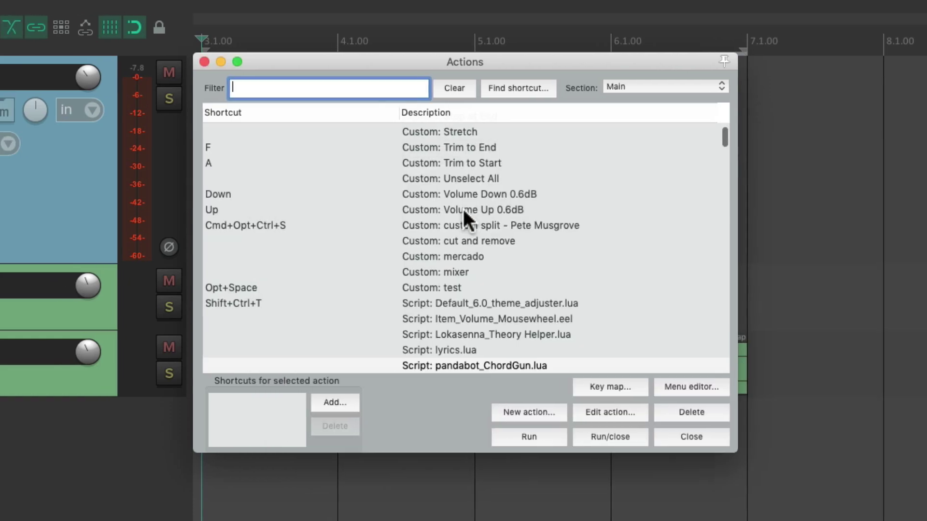
Run the Script: pandabot_ChordGun.lua action to open the C Major chord grid.
scroll(476, 217, "down", 1)
left_click(568, 298)
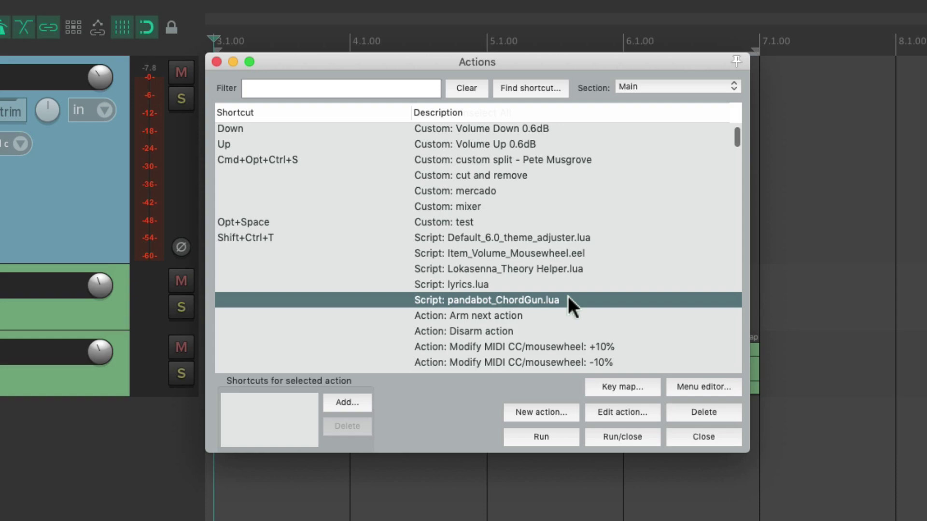
double_click(568, 296)
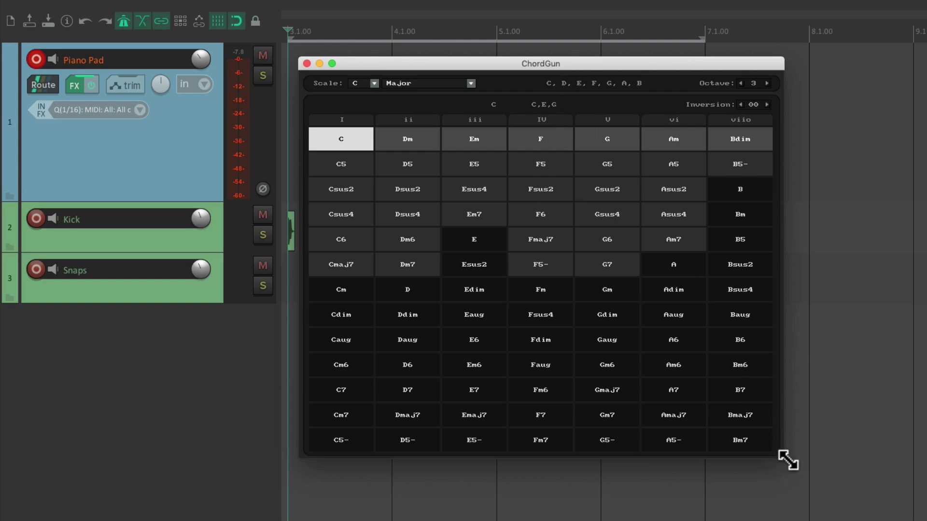
Make the ChordGun window larger and dock it into the REAPER main window.
left_click_drag(788, 460, 809, 480)
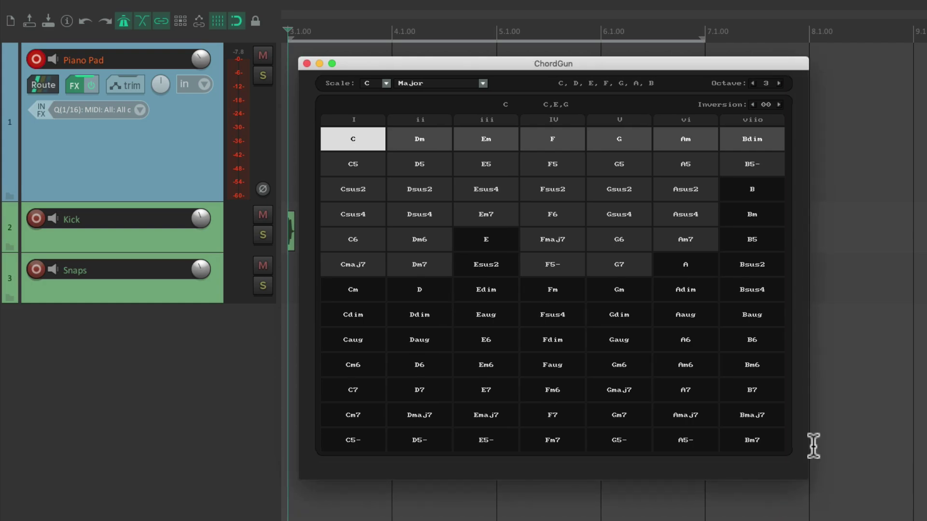
left_click(805, 405)
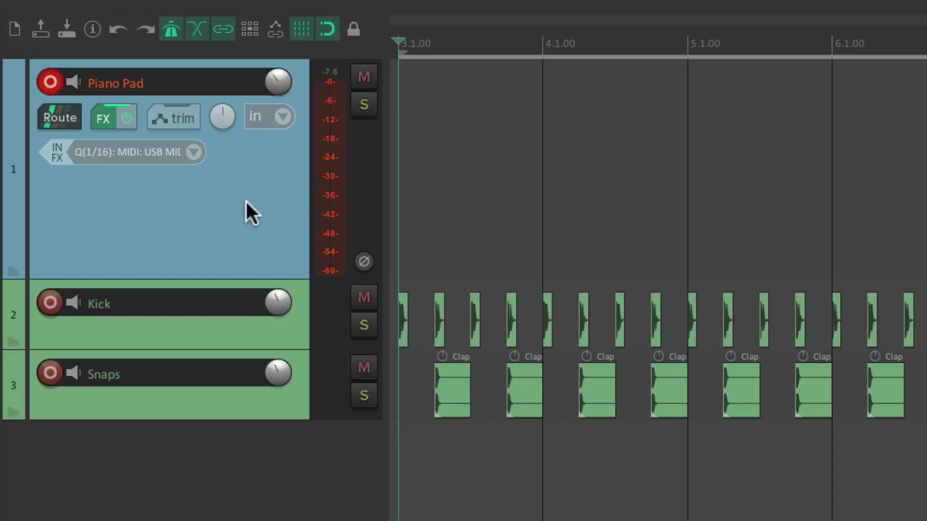
Set Piano Pad's input to Input: MIDI > All MIDI Inputs > All Channels.
left_click(187, 150)
mouse_move(207, 200)
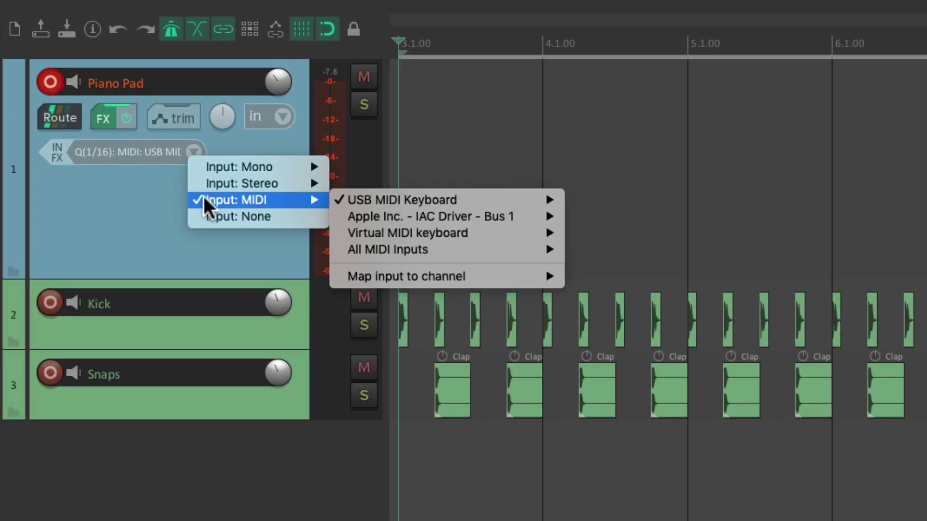
mouse_move(344, 235)
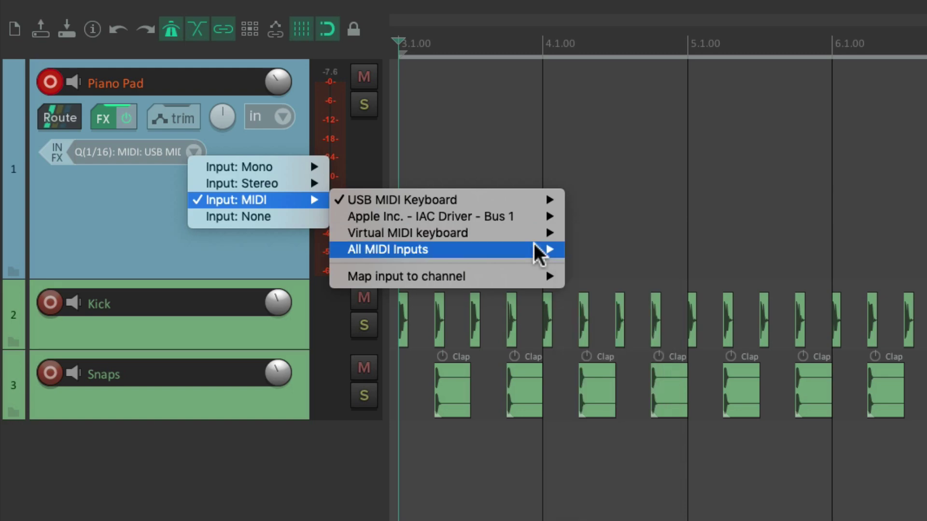
mouse_move(534, 256)
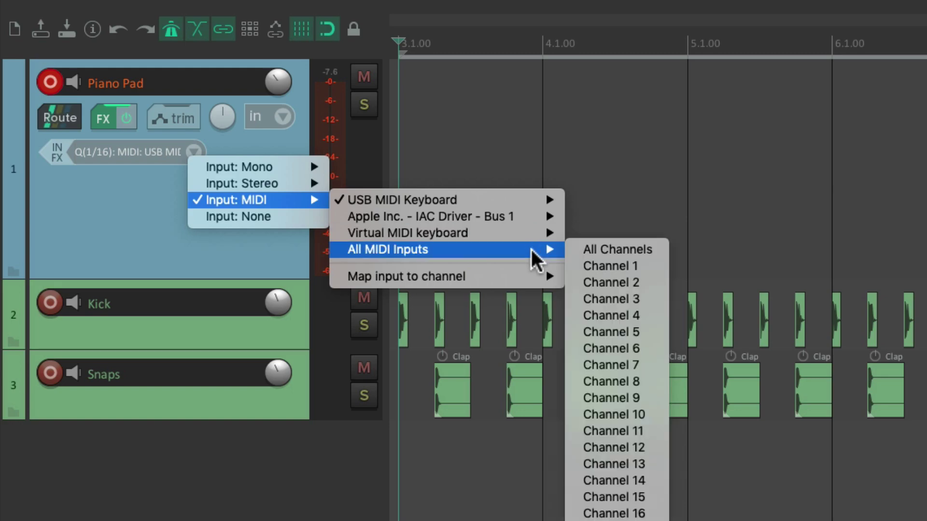
left_click(586, 244)
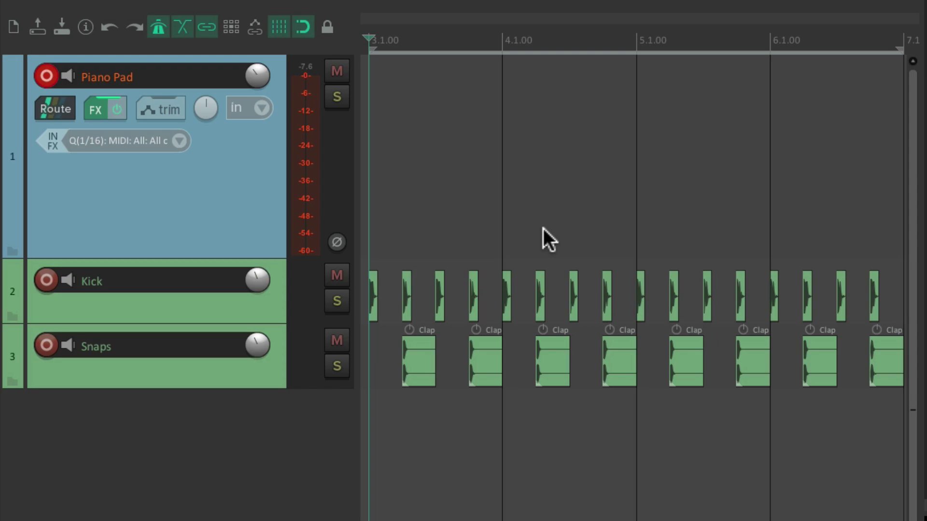
Draw an empty MIDI item on Piano Pad from 3.1.00 and open it in the MIDI editor.
key("ctrl")
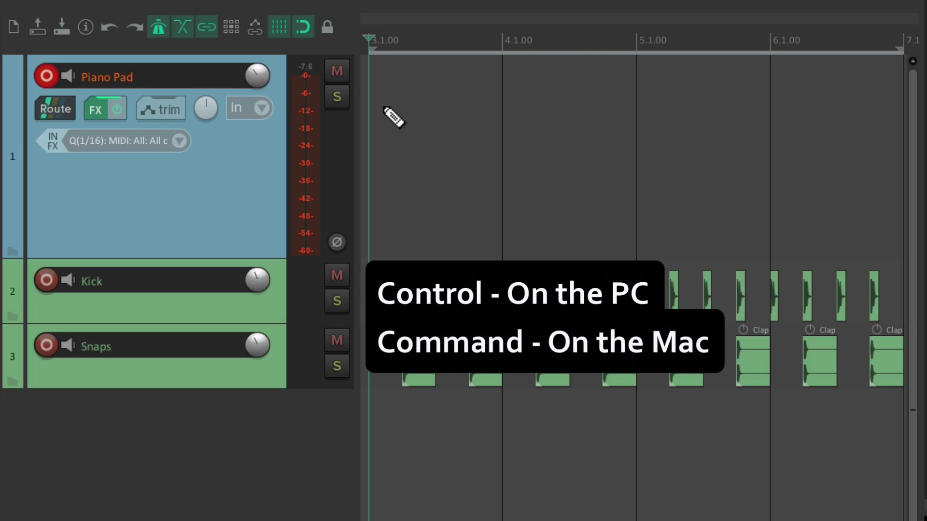
left_click_drag(390, 112, 904, 112)
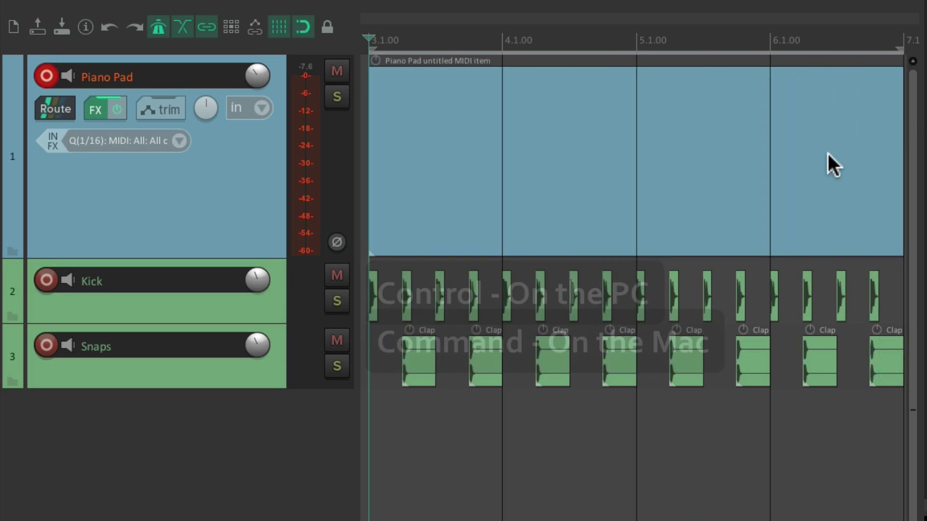
double_click(593, 104)
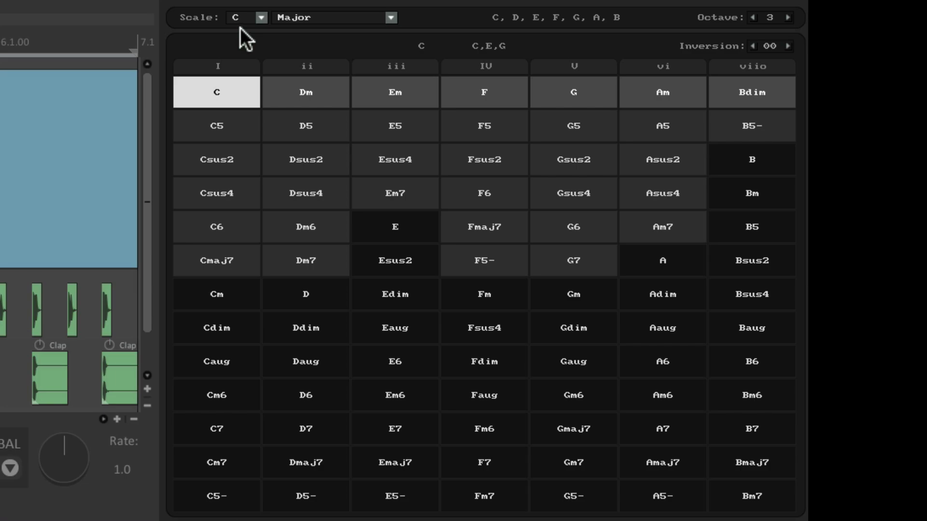
left_click(260, 18)
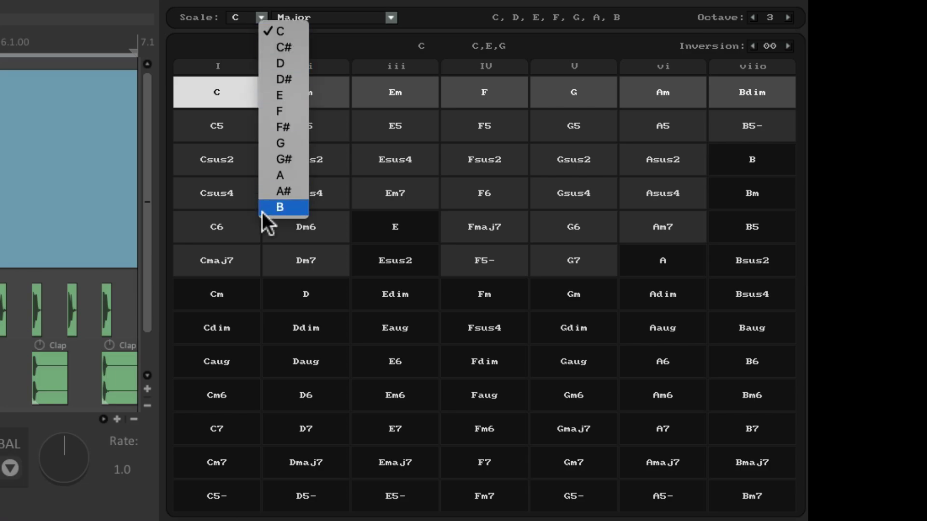
left_click(344, 14)
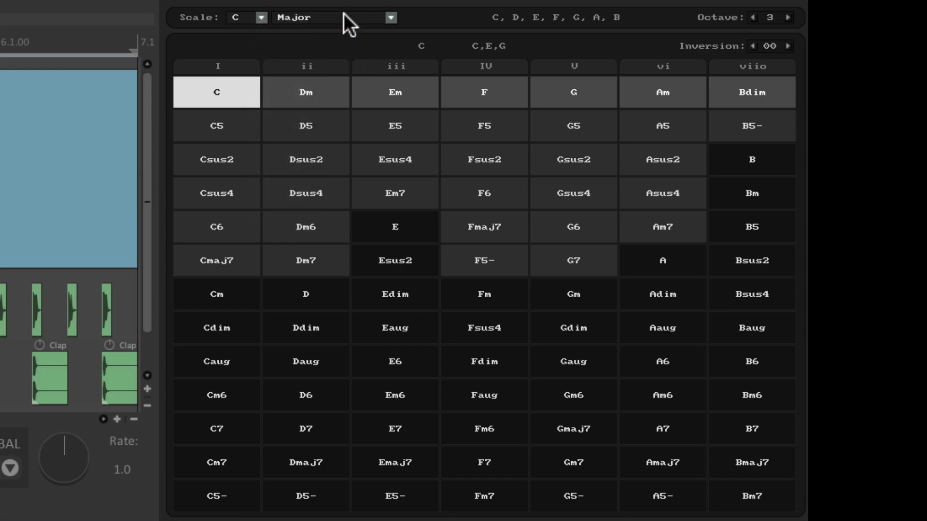
left_click(393, 18)
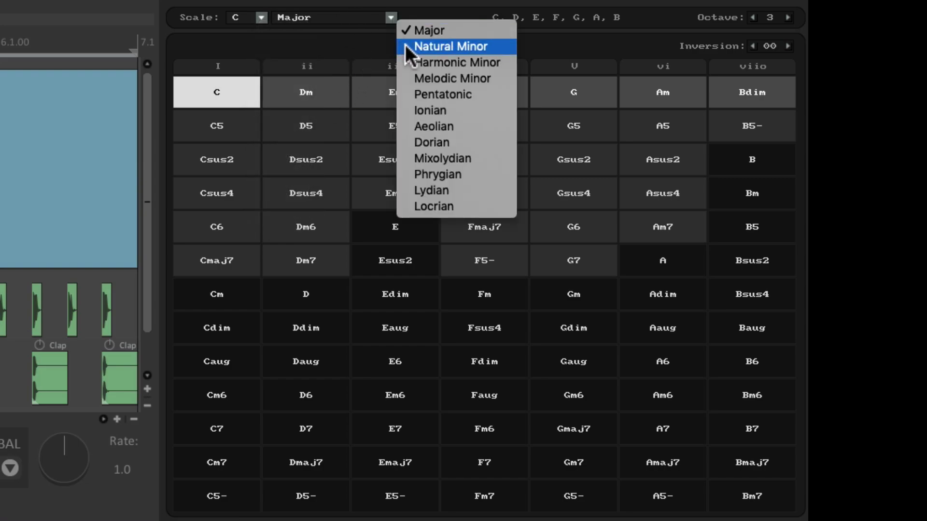
left_click(375, 45)
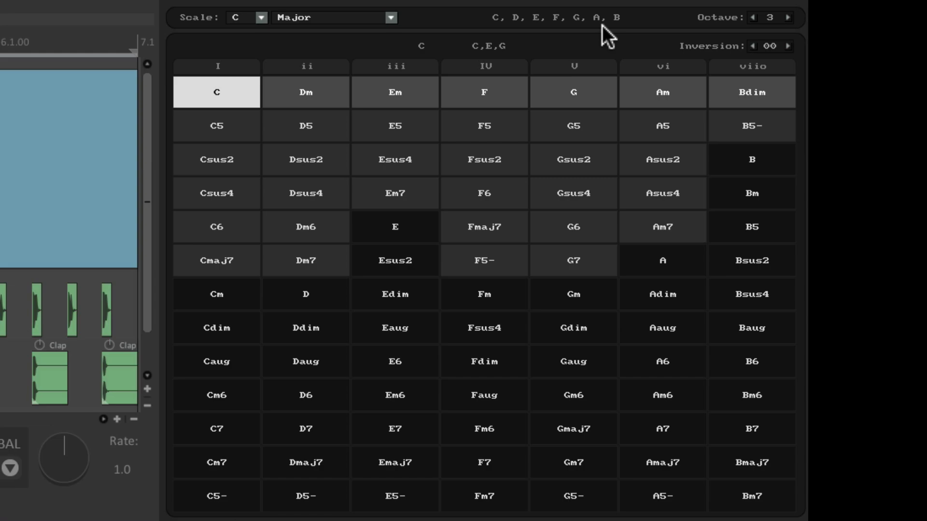
left_click(392, 18)
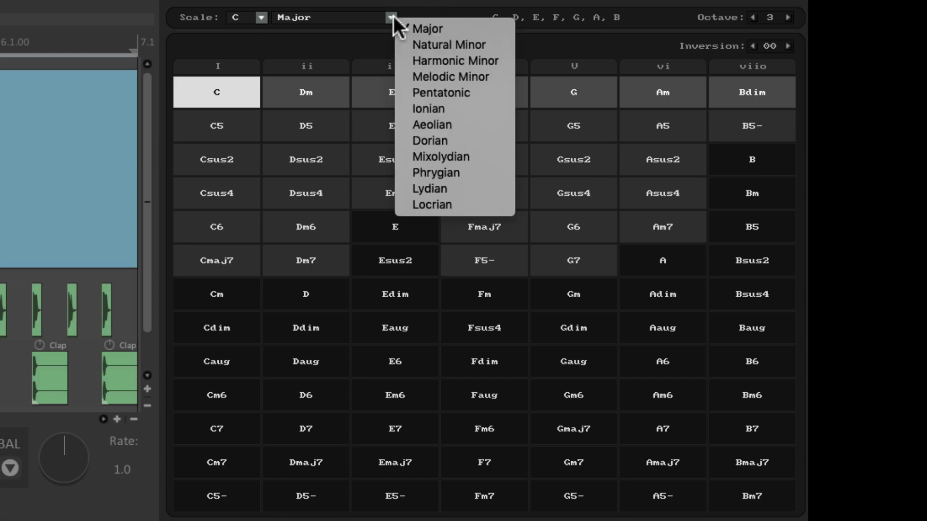
left_click(405, 88)
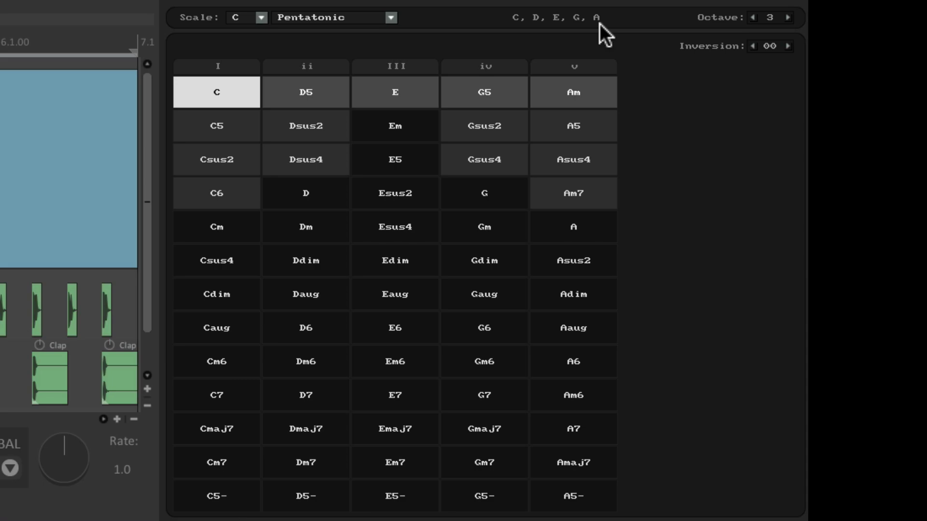
left_click(392, 16)
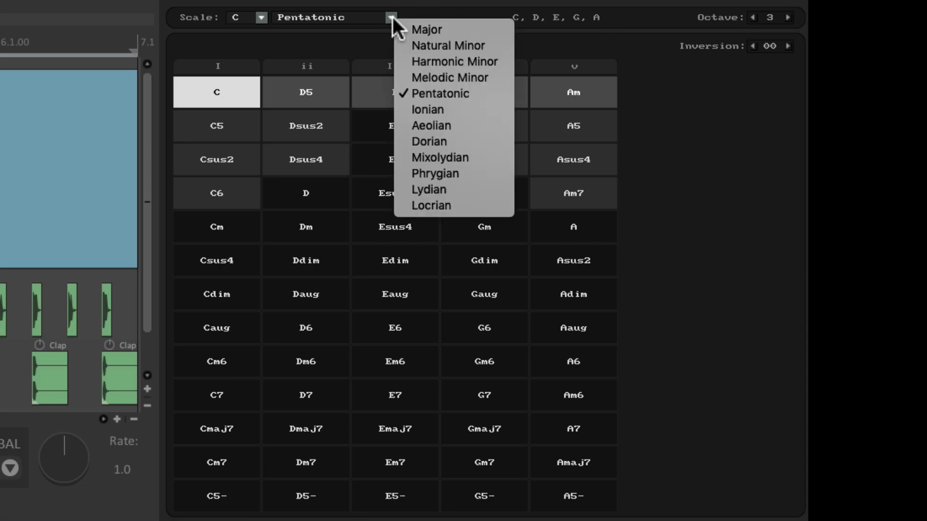
left_click(402, 25)
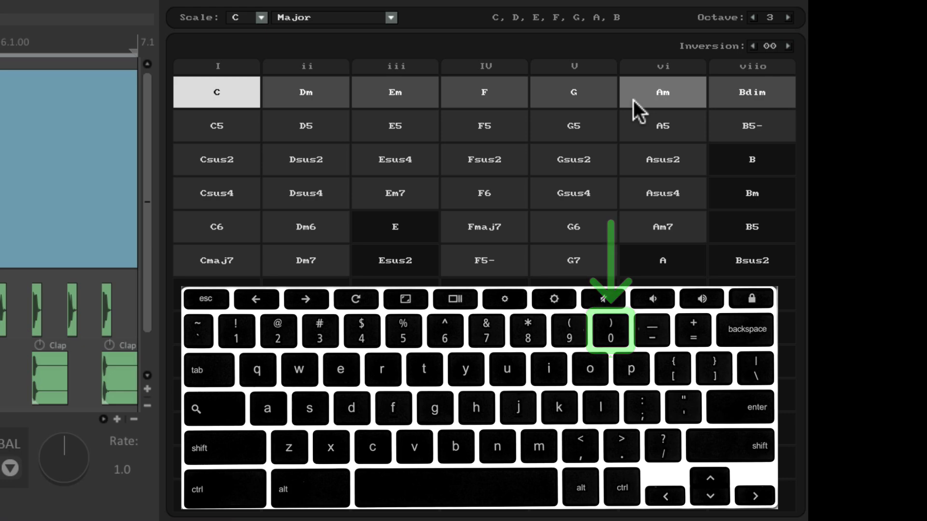
Audition the C chord pad, then play Em (E, G, B) with the 3 shortcut.
left_click(227, 93)
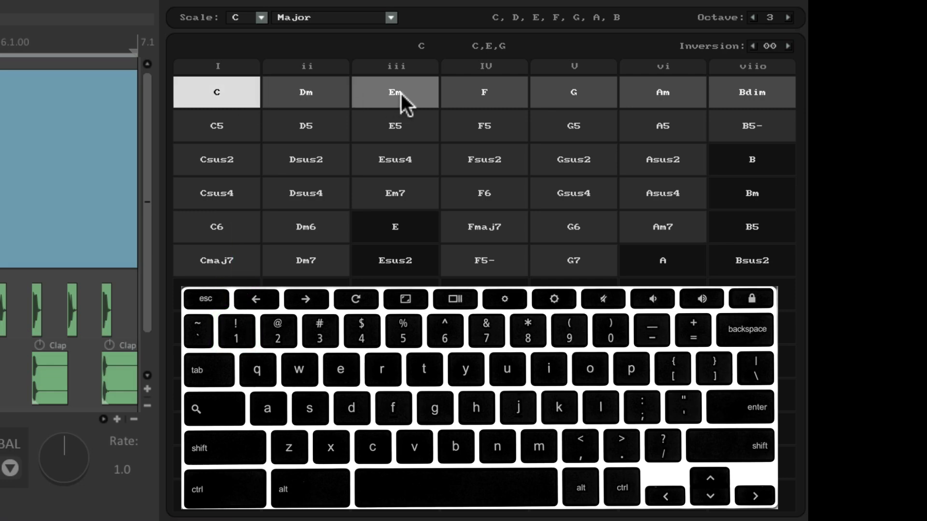
key("3")
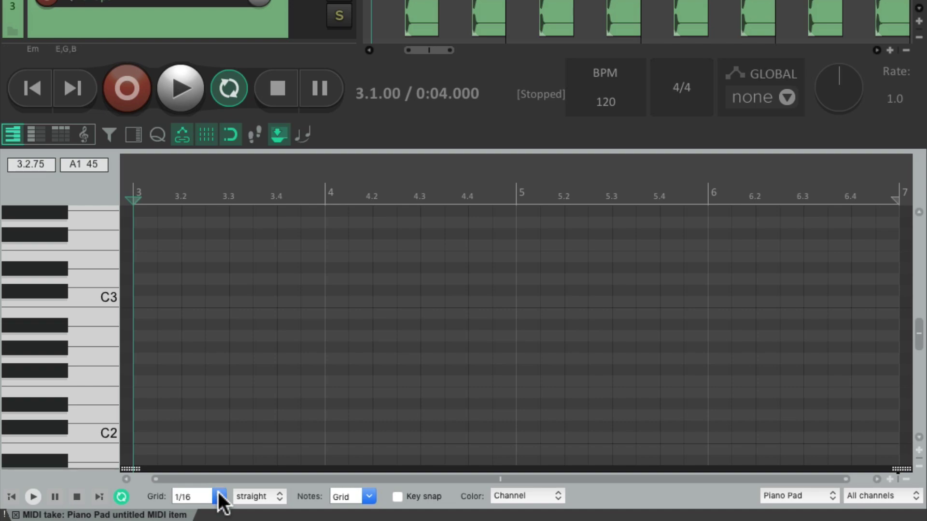
Set the MIDI editor grid to 1 and insert a C chord at bar 3.
left_click(219, 496)
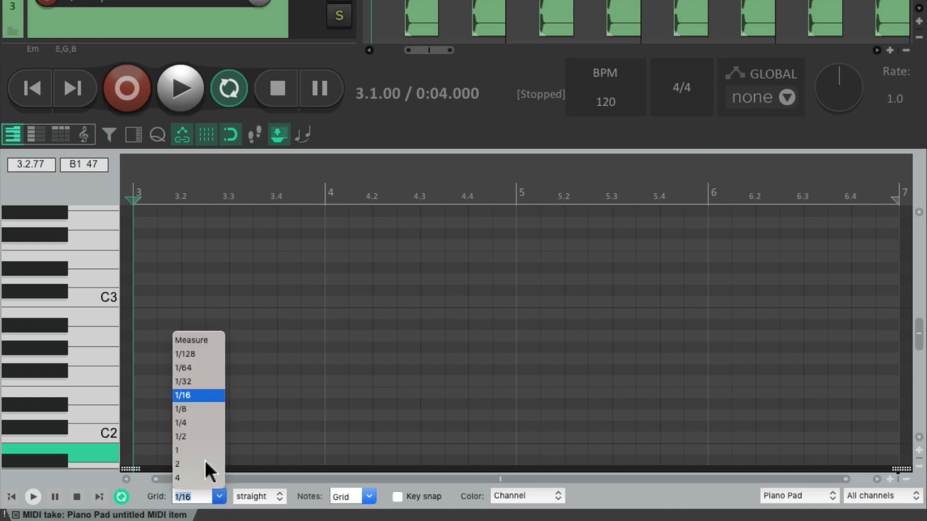
left_click(201, 450)
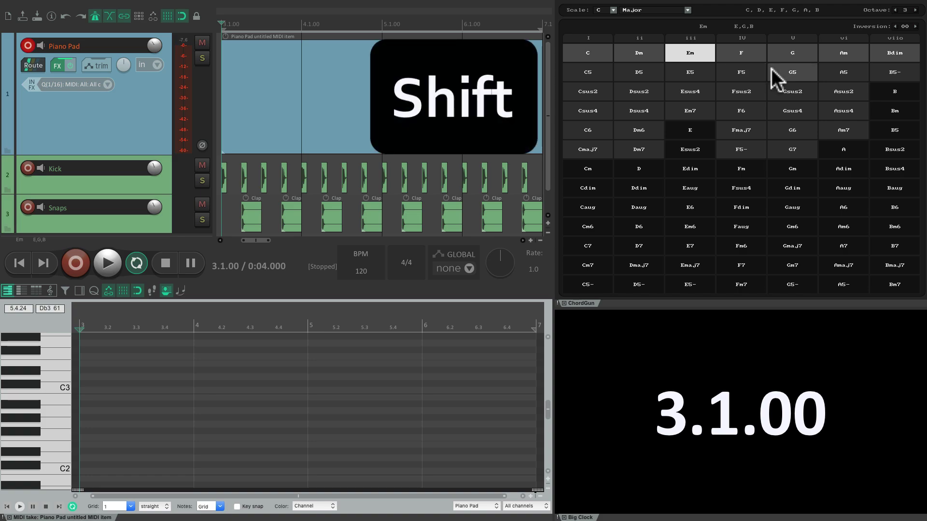
key("shift+3")
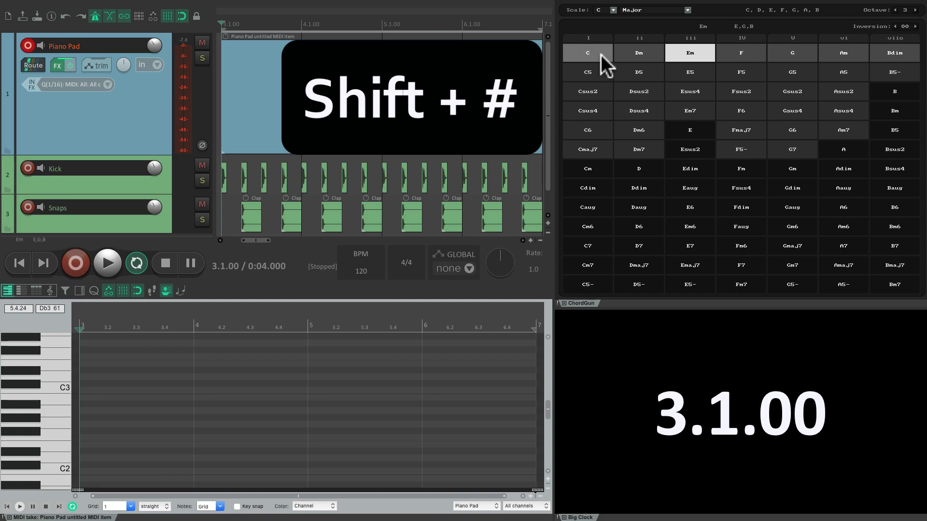
key("shift")
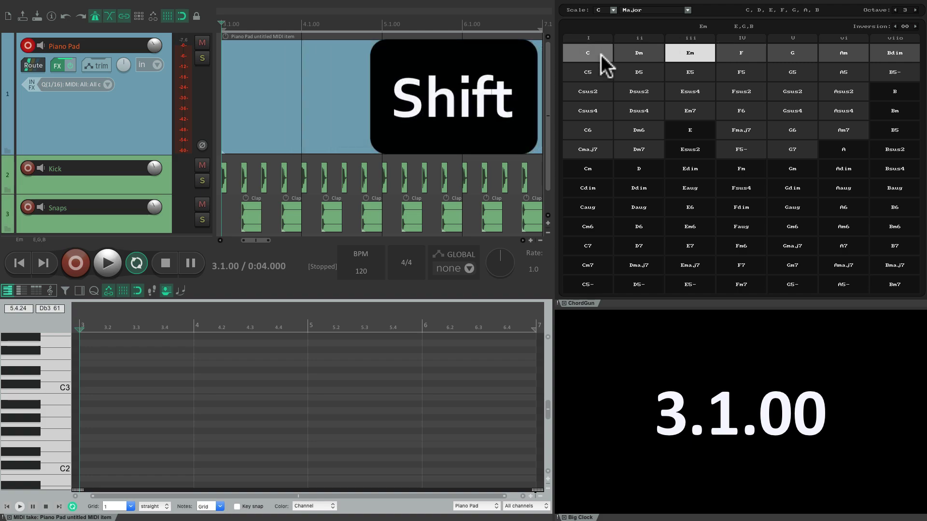
left_click(601, 54, "shift")
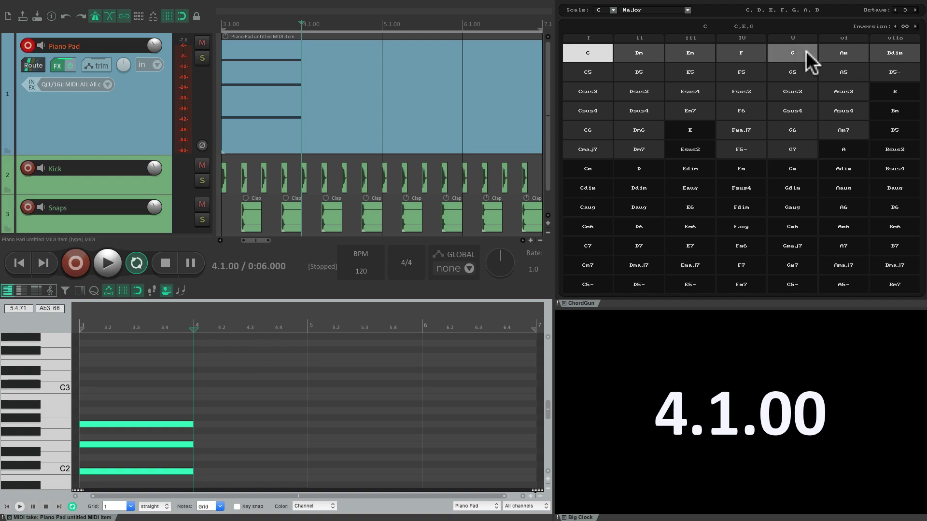
Insert G, Am and F chords in bars 4–6 and play the progression.
key("shift+5")
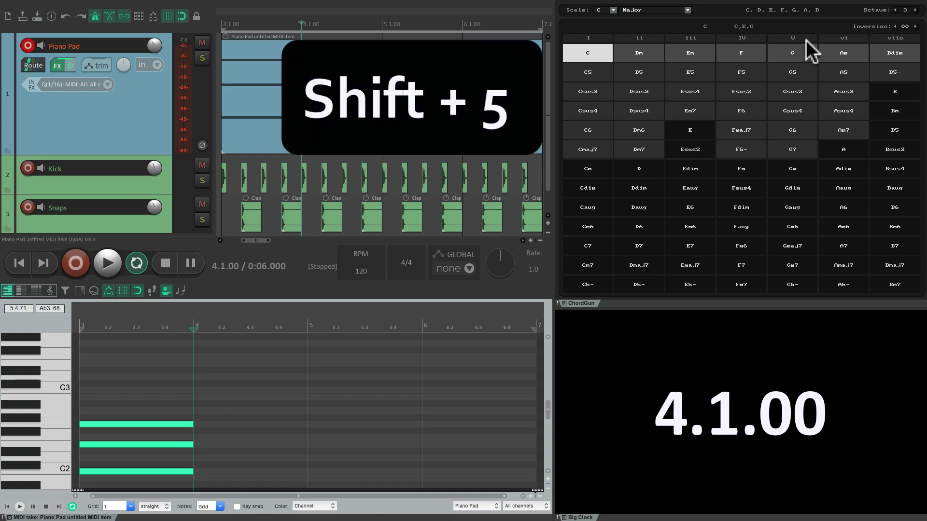
key("shift+5")
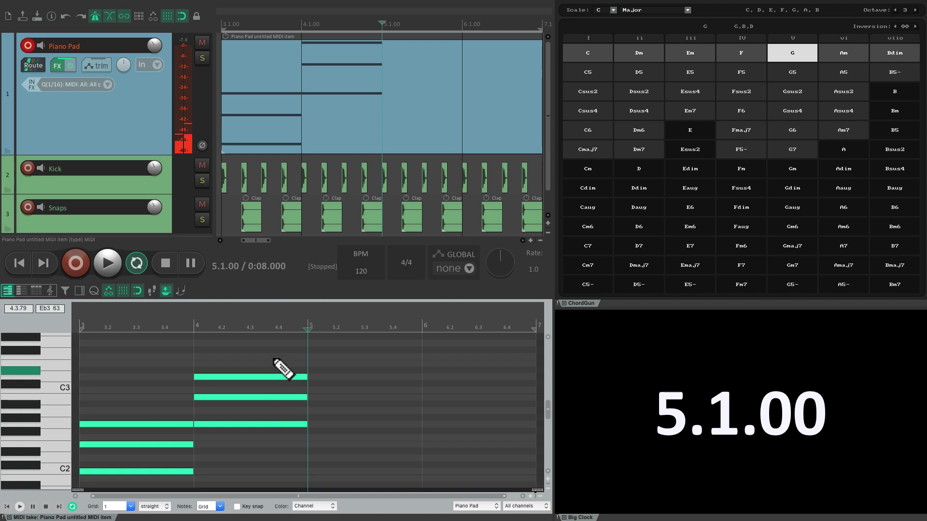
left_click(853, 50, "shift")
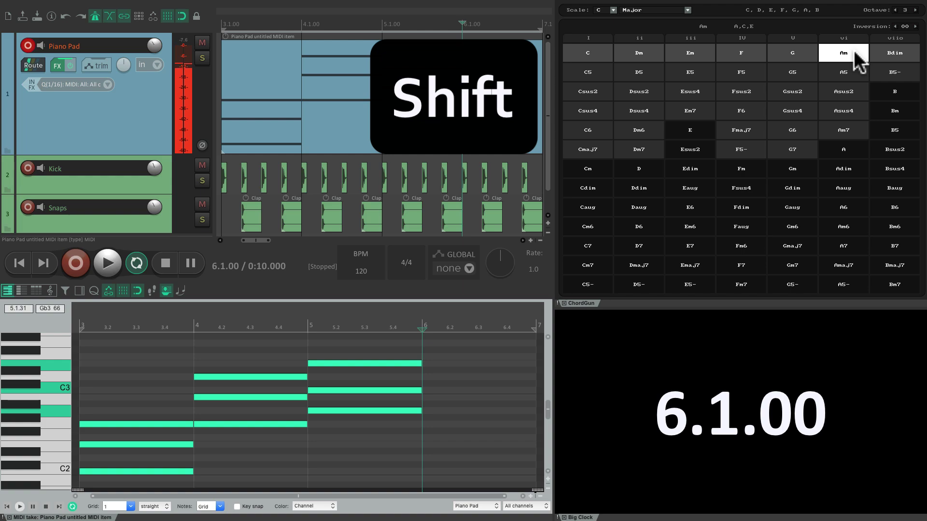
left_click(756, 51, "shift")
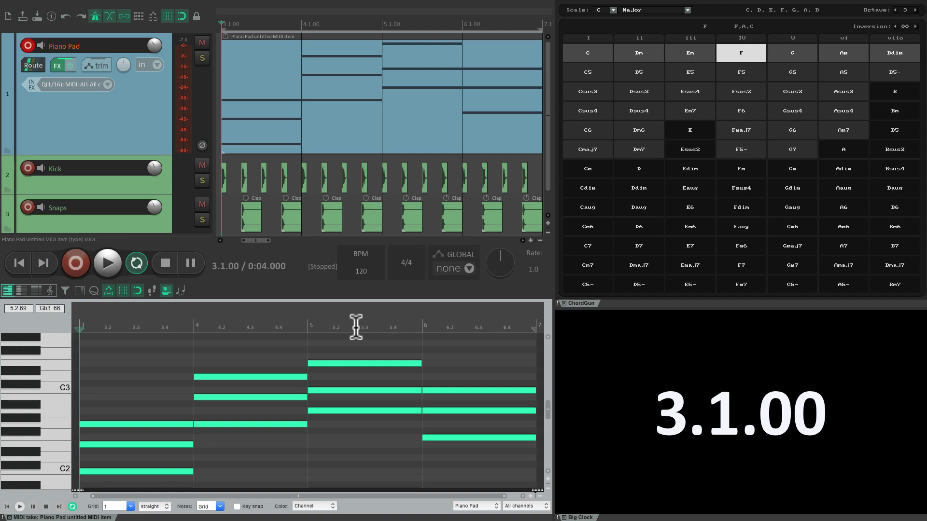
key("space")
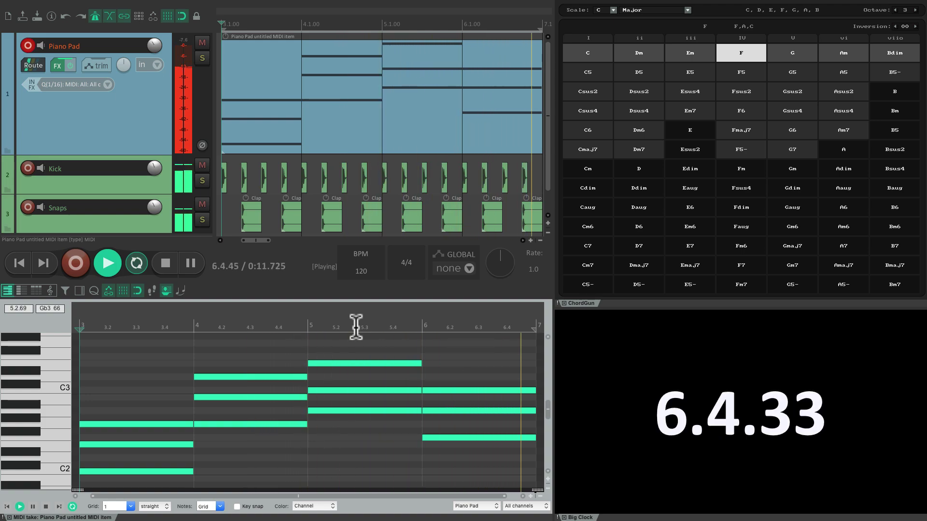
key("space")
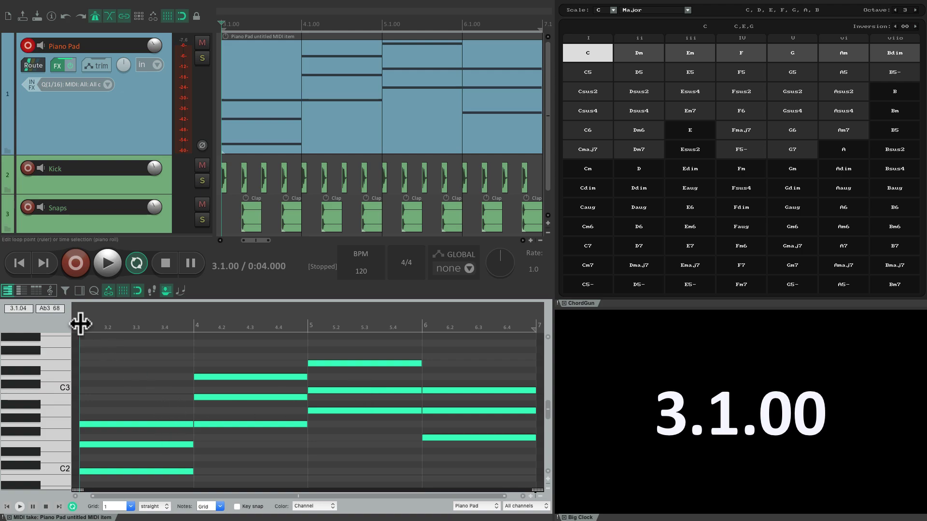
Set ChordGun's inversion to 02 so the C chord becomes C/G.
left_click(914, 26)
left_click(915, 26)
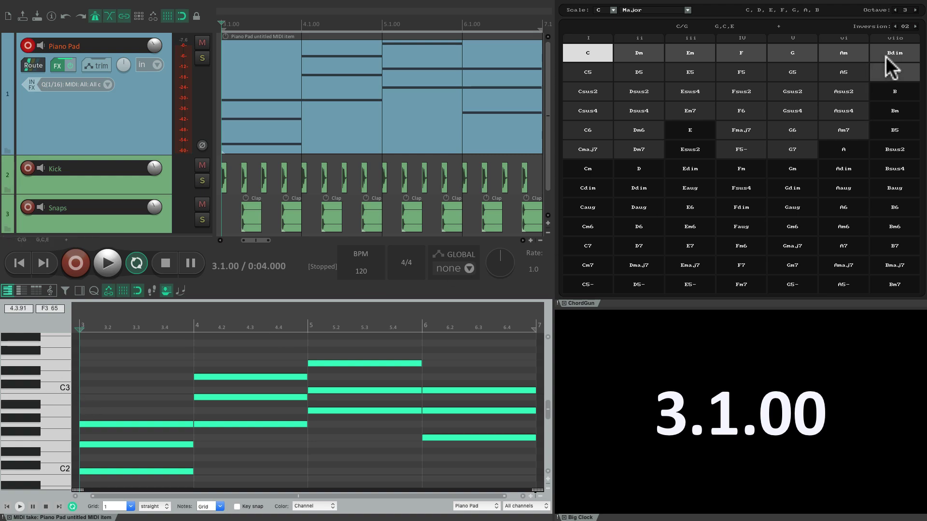
left_click(895, 27)
left_click(895, 27)
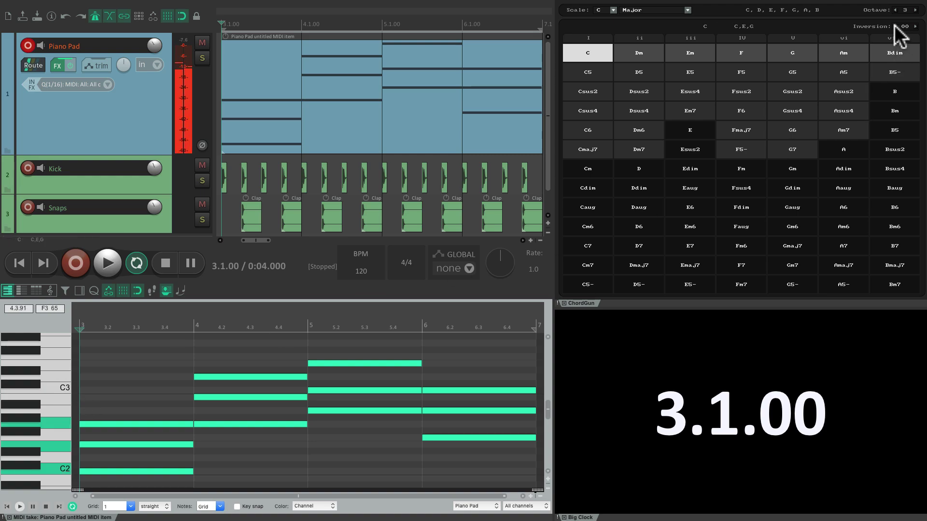
left_click(914, 26)
left_click(914, 27)
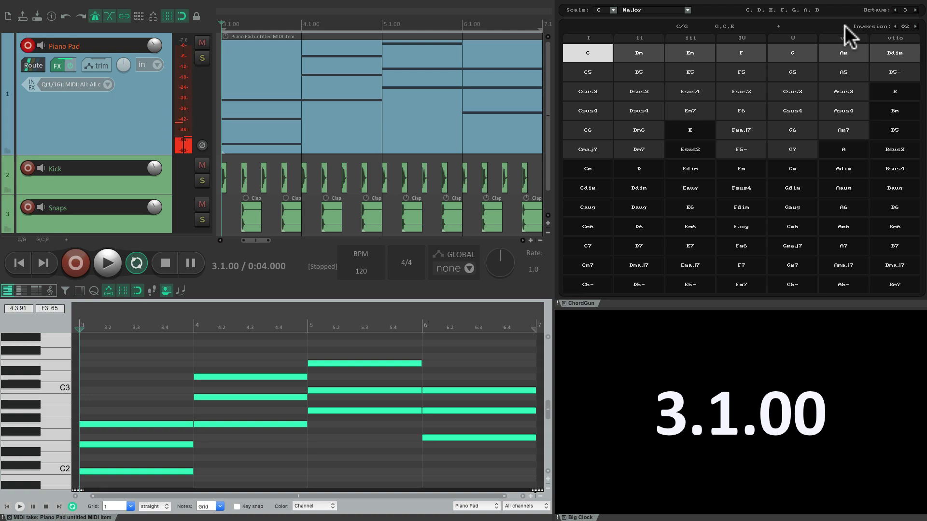
Write C/G (G, C, E) over bar 3, then play and stop the progression.
left_click(606, 52)
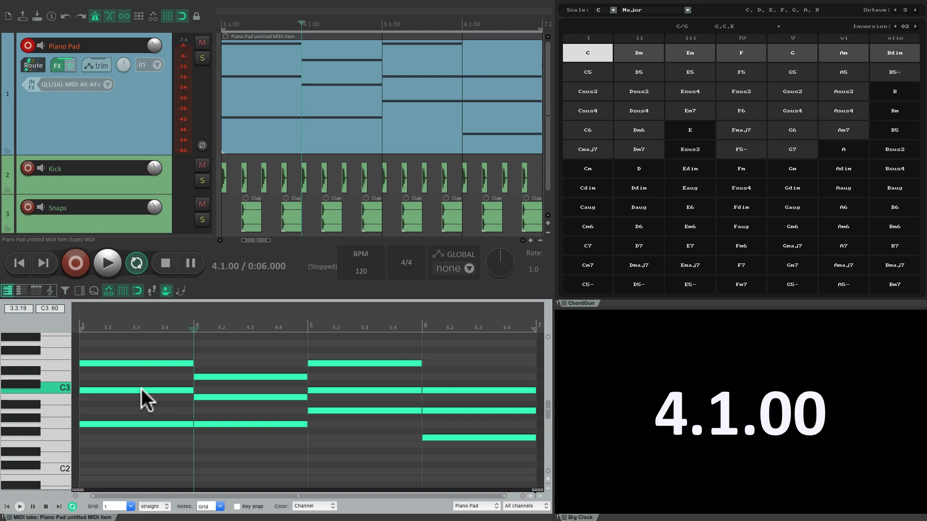
key("space")
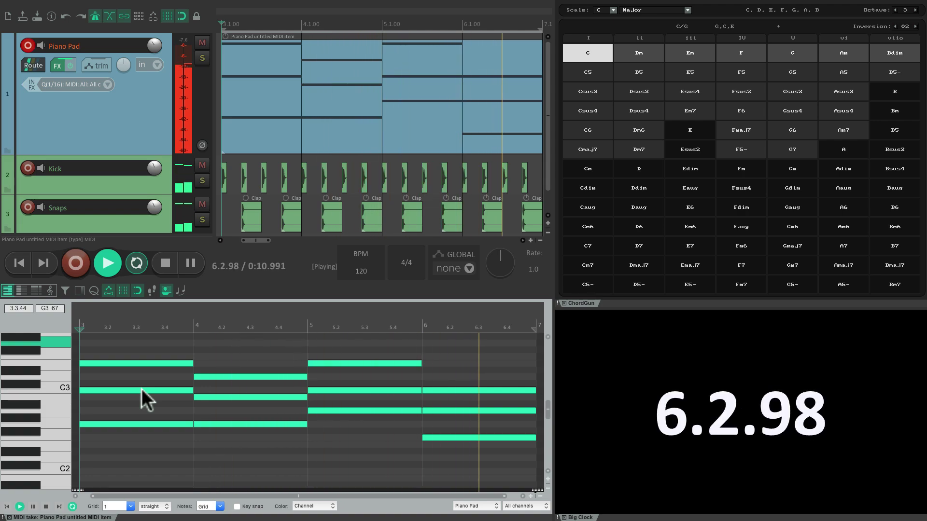
key("space")
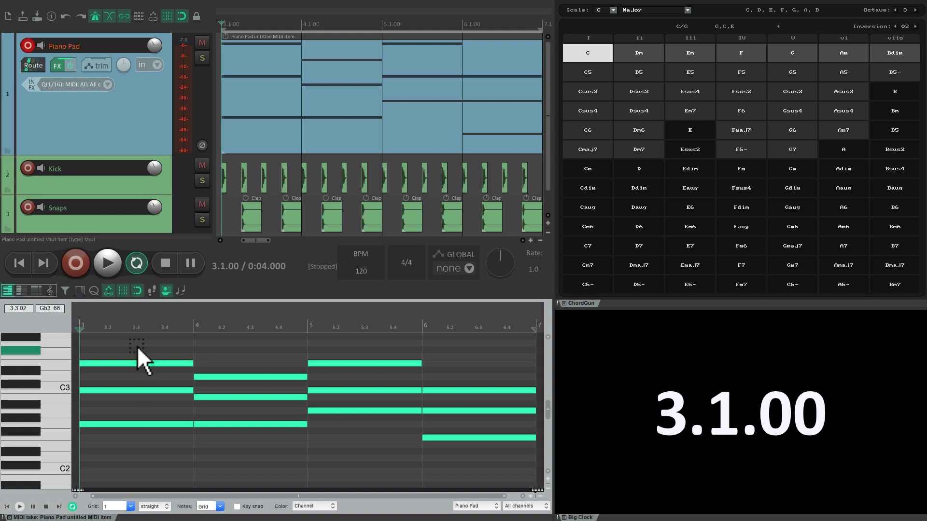
Replace bar 4's G chord with Em and audition from bar 3.
left_click_drag(137, 346, 179, 438)
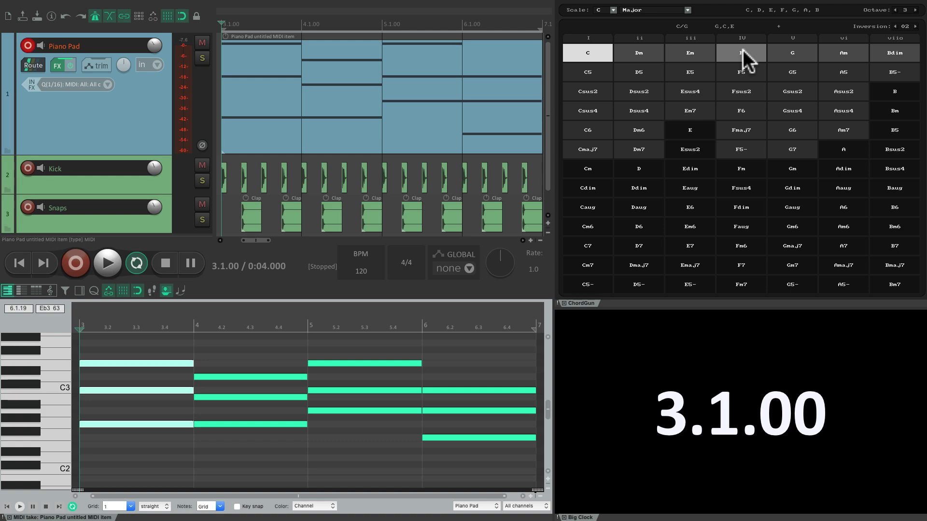
left_click_drag(233, 366, 306, 450)
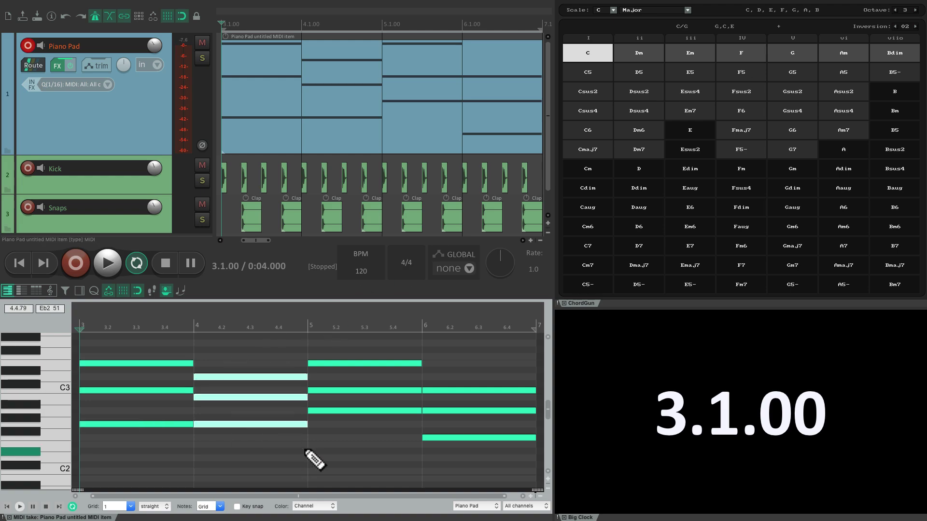
left_click(697, 56)
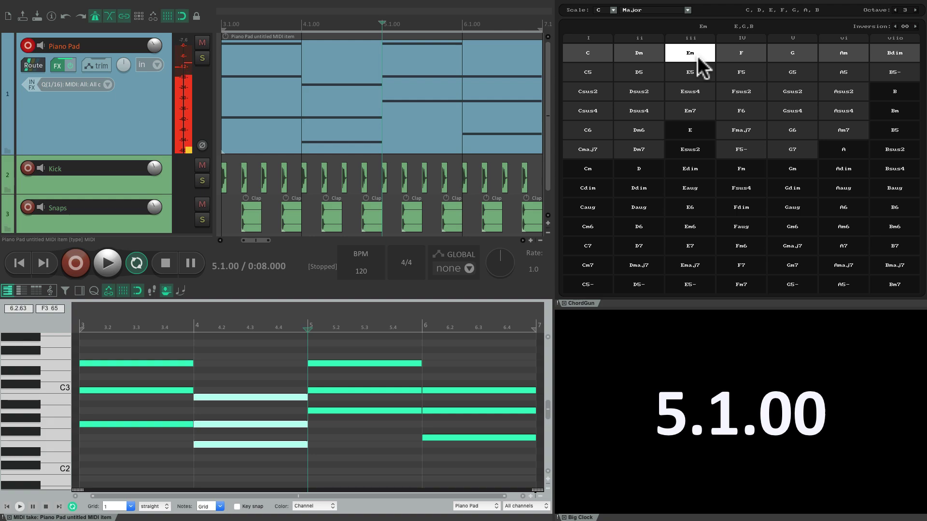
left_click(85, 309)
key("space")
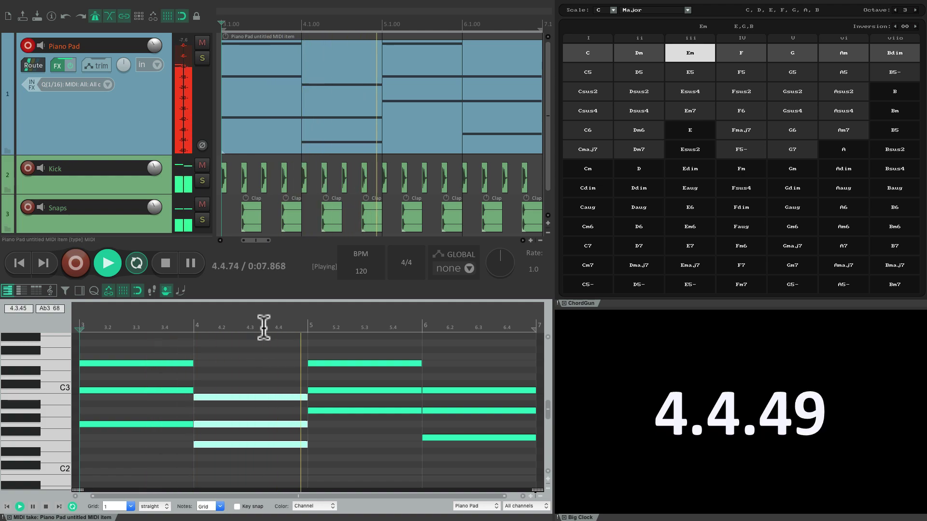
key("space")
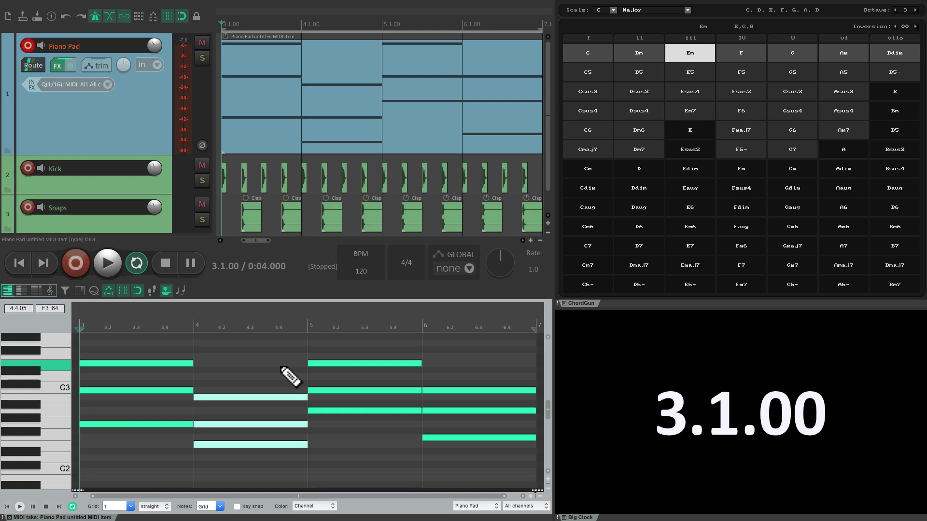
Change the bar 4 chord to Em7 (E, G, B, D) and audition from bar 3.
left_click(707, 109)
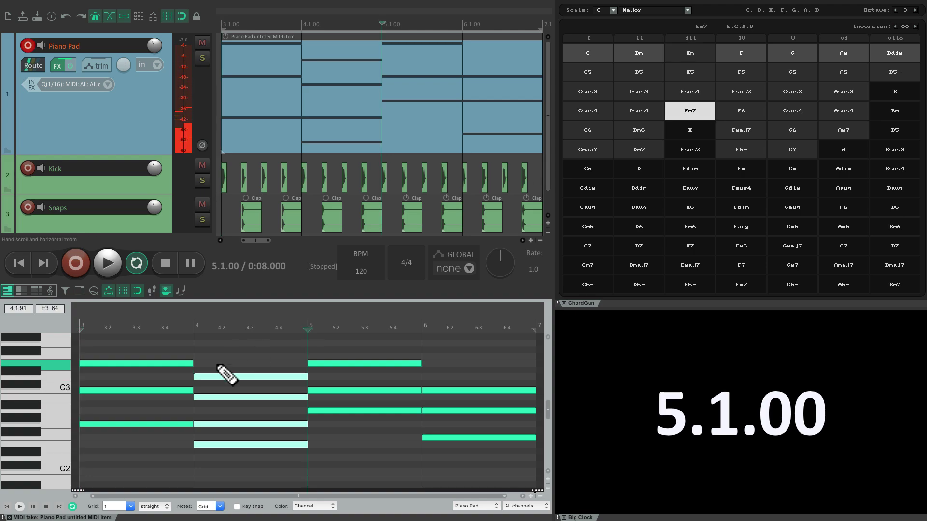
left_click(81, 318)
key("space")
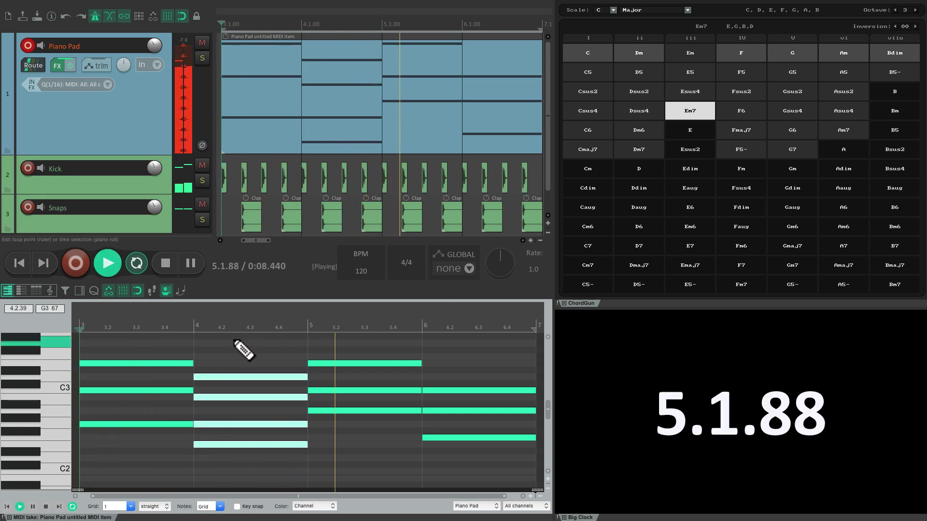
key("space")
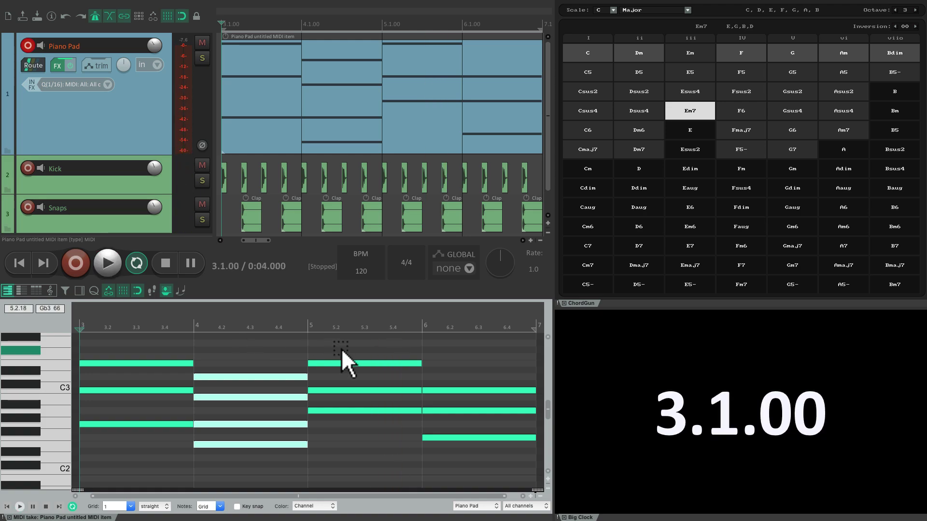
Change the bar 5 chord to F and the bar 6 chord to Fm, then play them back.
left_click_drag(341, 348, 382, 435)
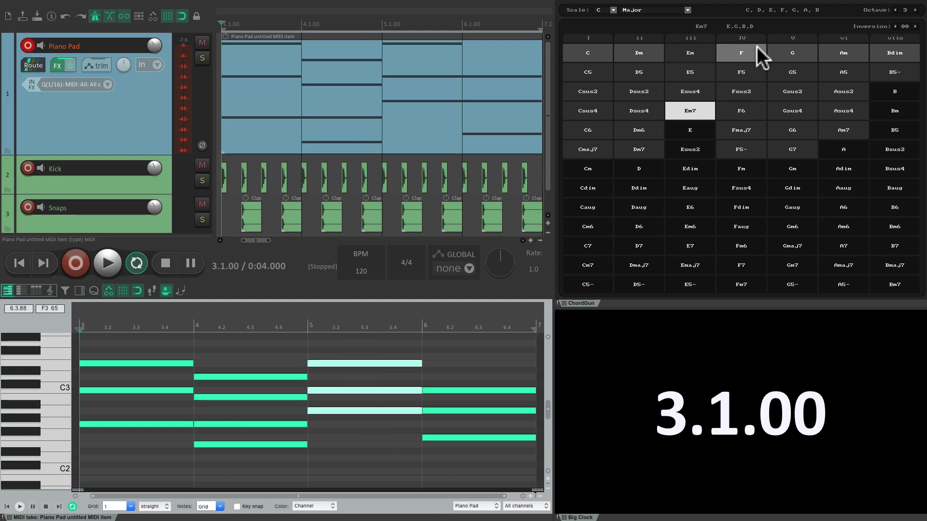
left_click(755, 46)
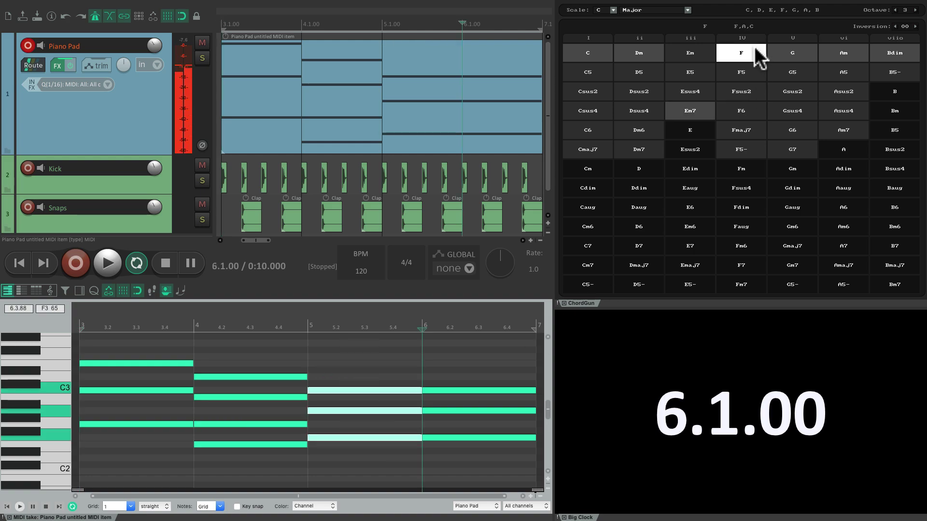
key("Home")
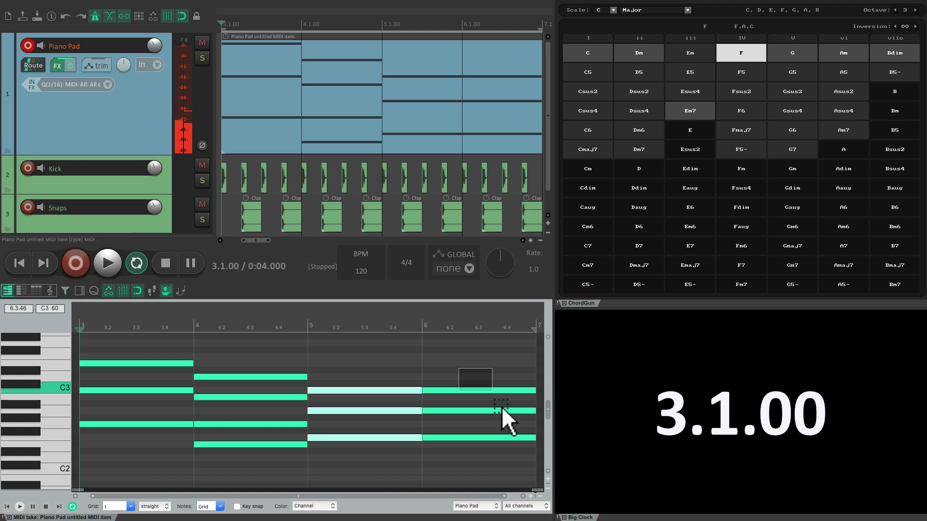
left_click_drag(502, 406, 518, 454)
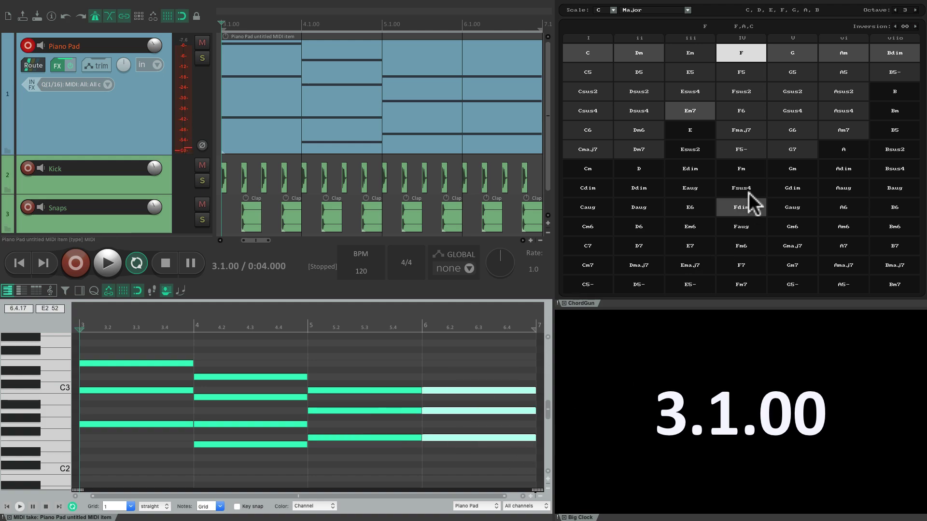
left_click(752, 171)
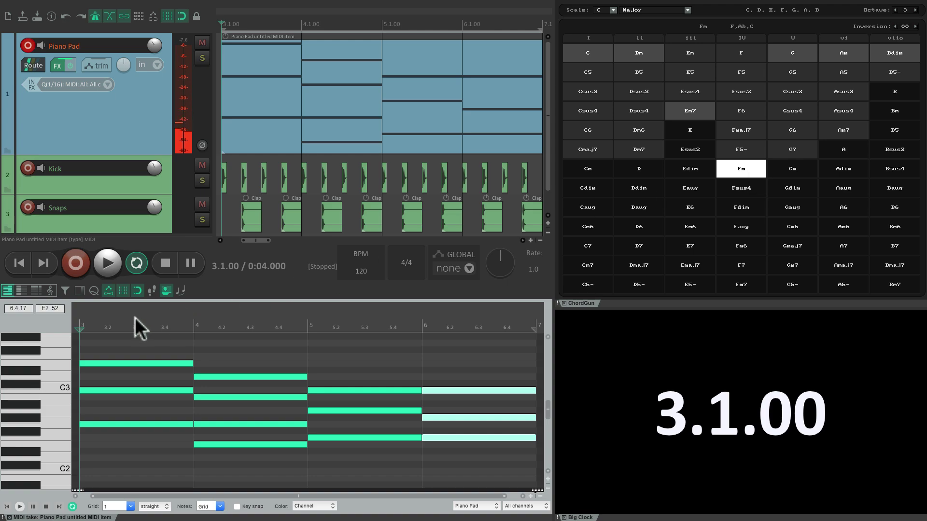
key("space")
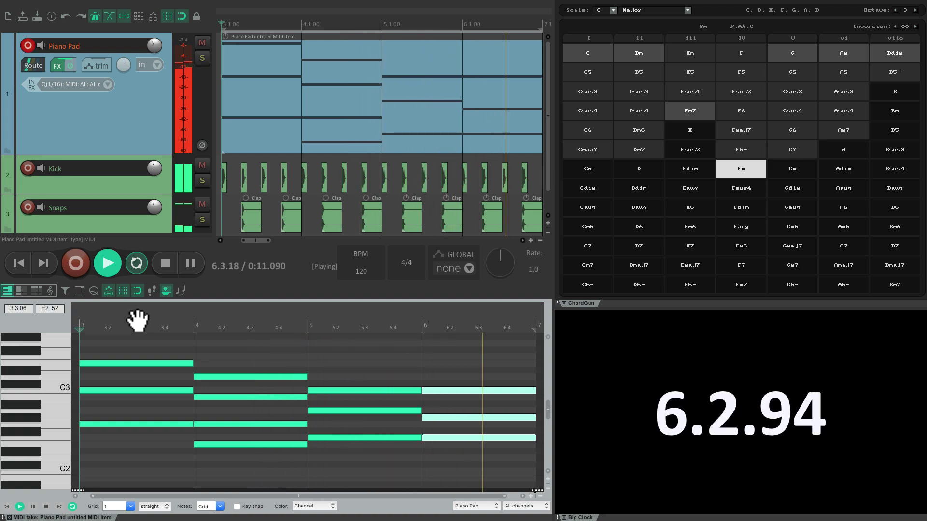
key("space")
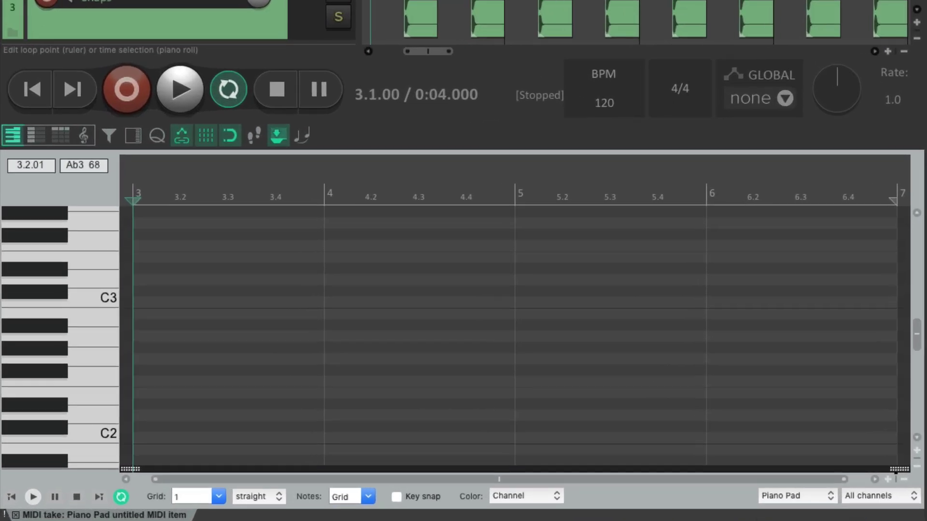
Set the grid to 1/4 and insert four quarter-note Am chords in bar 3.
left_click(218, 497)
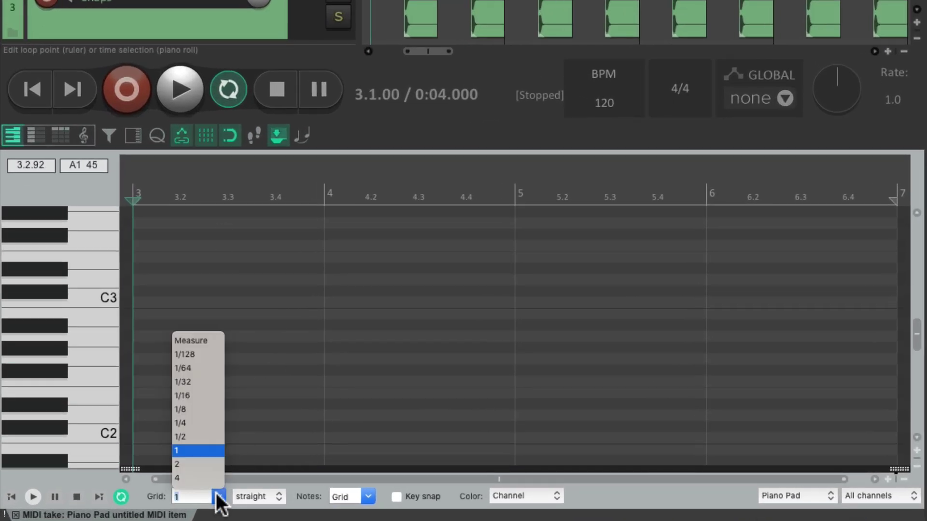
left_click(205, 423)
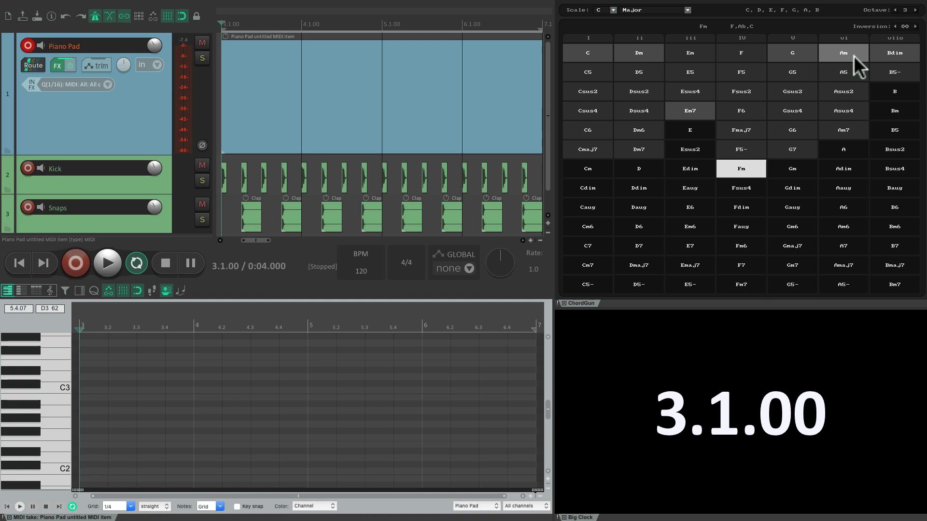
left_click(854, 56)
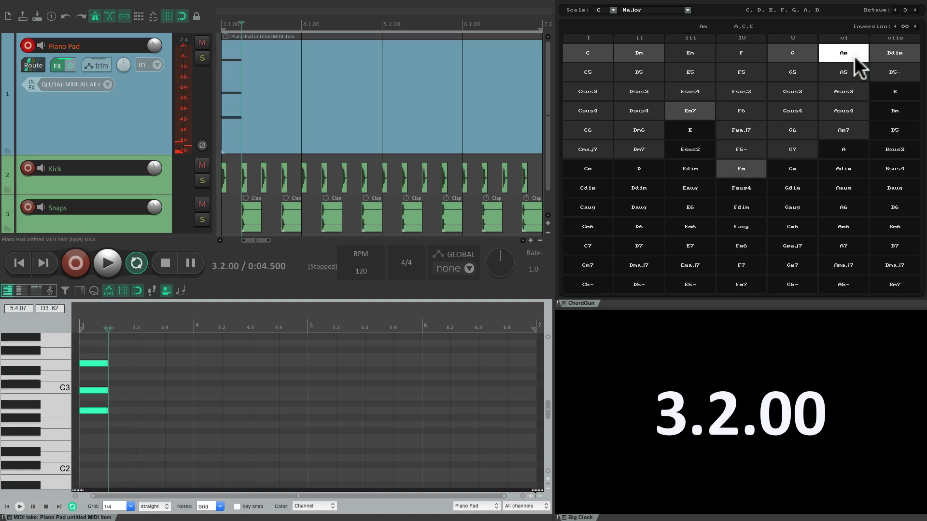
left_click(854, 56)
left_click(854, 56)
left_click(855, 56)
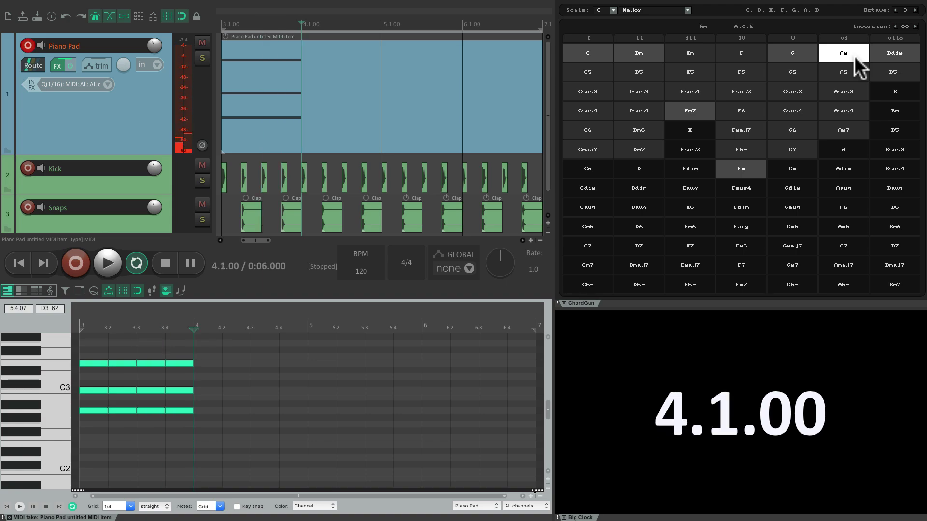
Fill bar 4 with four quarter-note F chords.
left_click(754, 56)
left_click(755, 56)
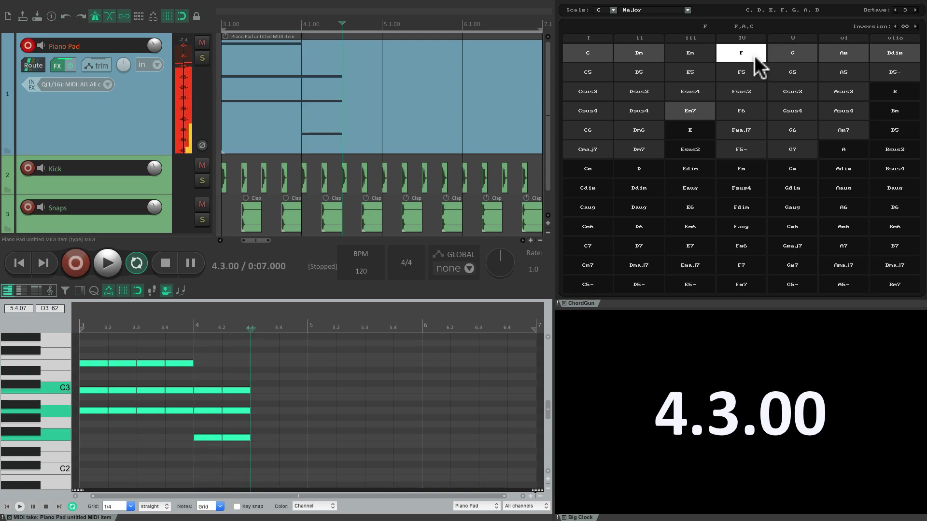
left_click(754, 56)
left_click(754, 56)
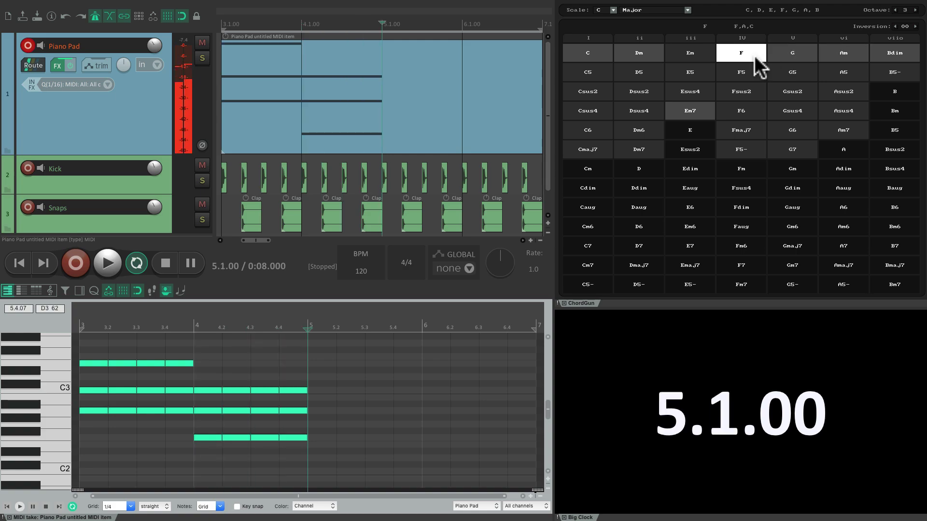
Add quarter-note C chords in bar 5 and four G chords in bar 6, ending at 6.4.
left_click(601, 53)
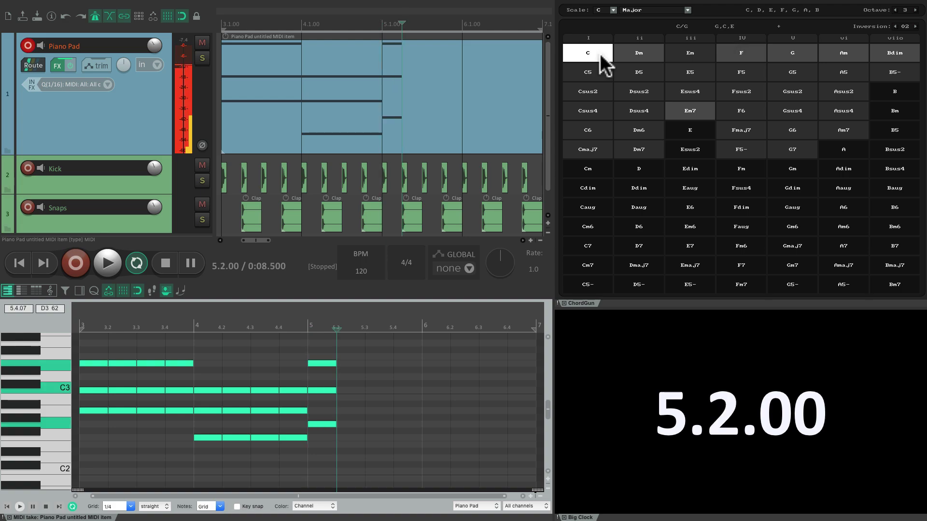
left_click(600, 54)
left_click(600, 54)
left_click(601, 54)
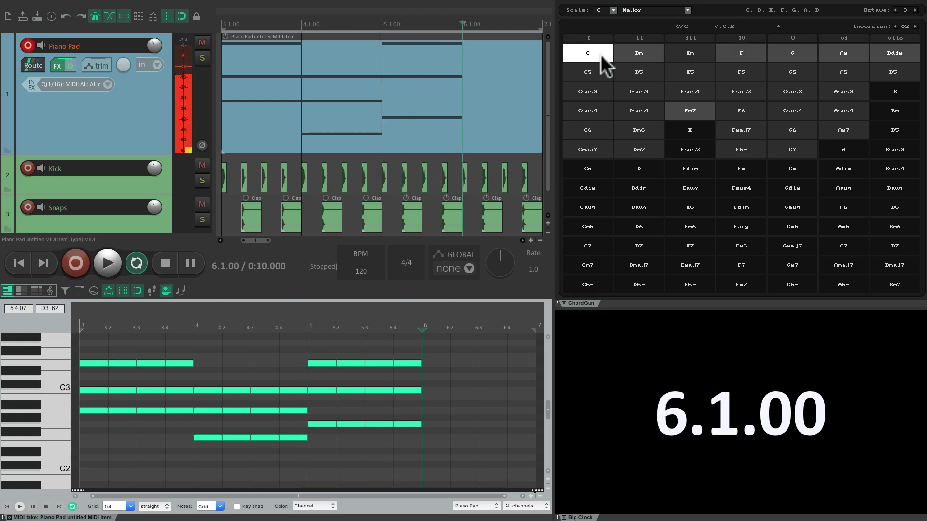
left_click(783, 53)
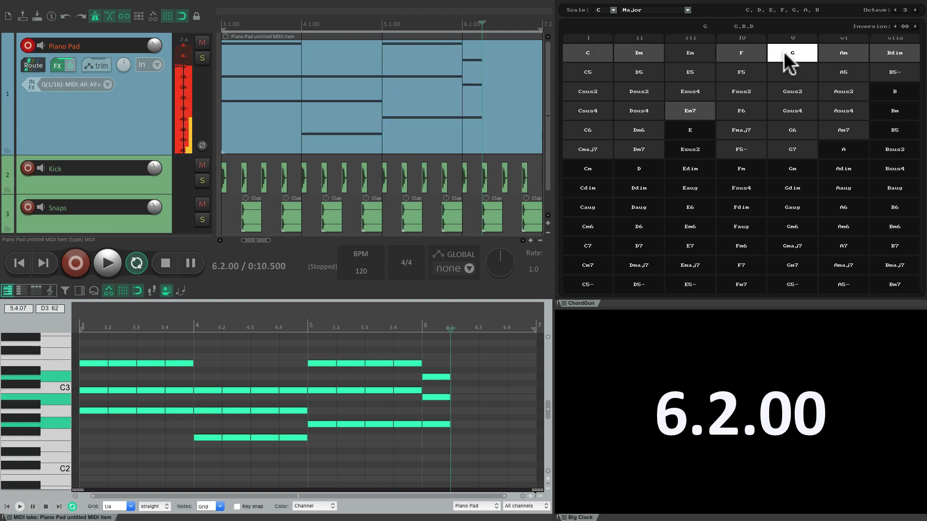
left_click(784, 53)
left_click(784, 53)
left_click(784, 55)
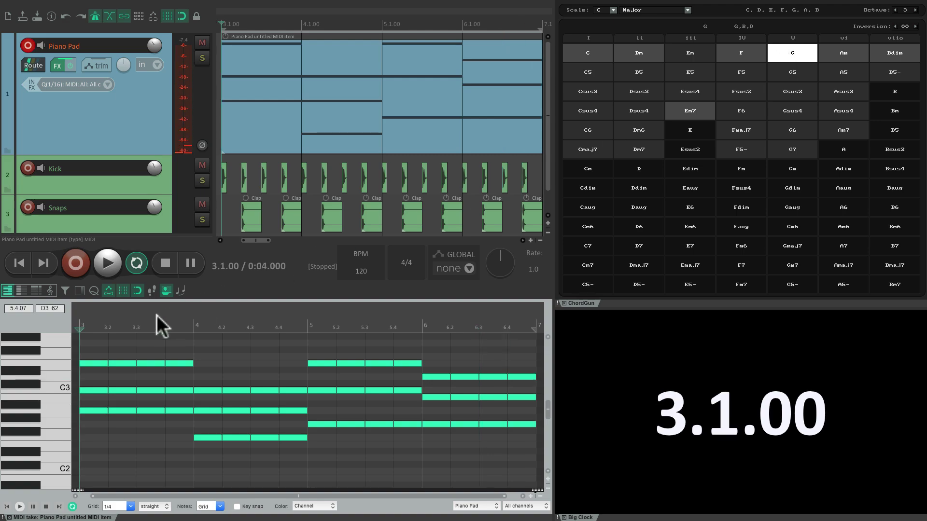
Shorten all the chord notes to leave gaps between them, auditioning the result.
key("space")
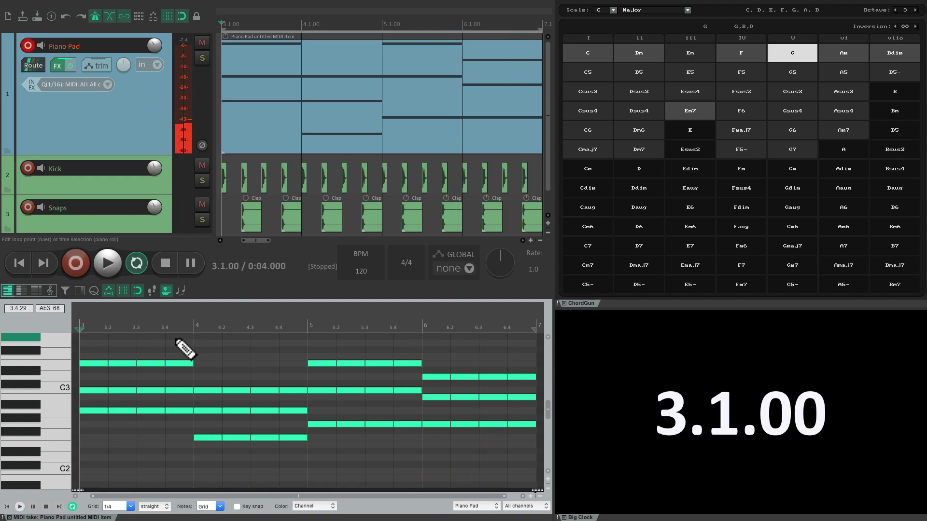
key("ctrl+a")
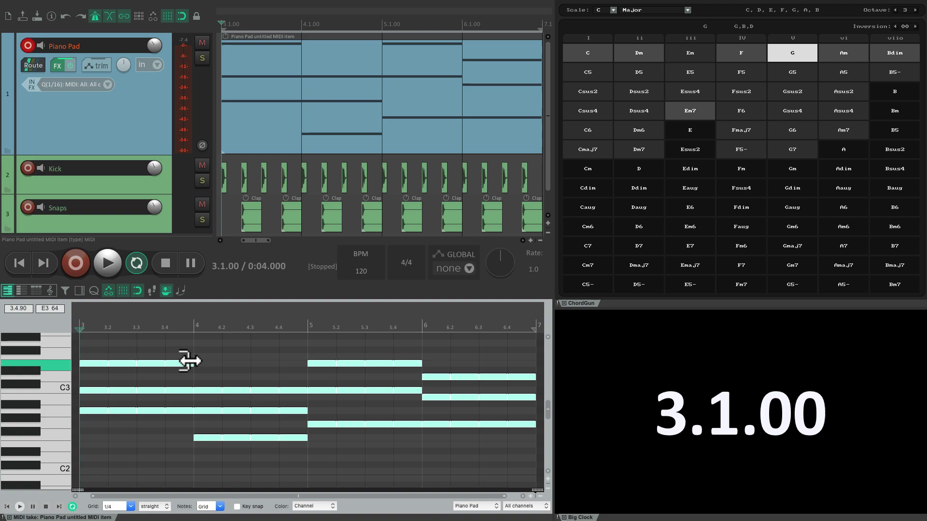
left_click_drag(186, 366, 175, 368)
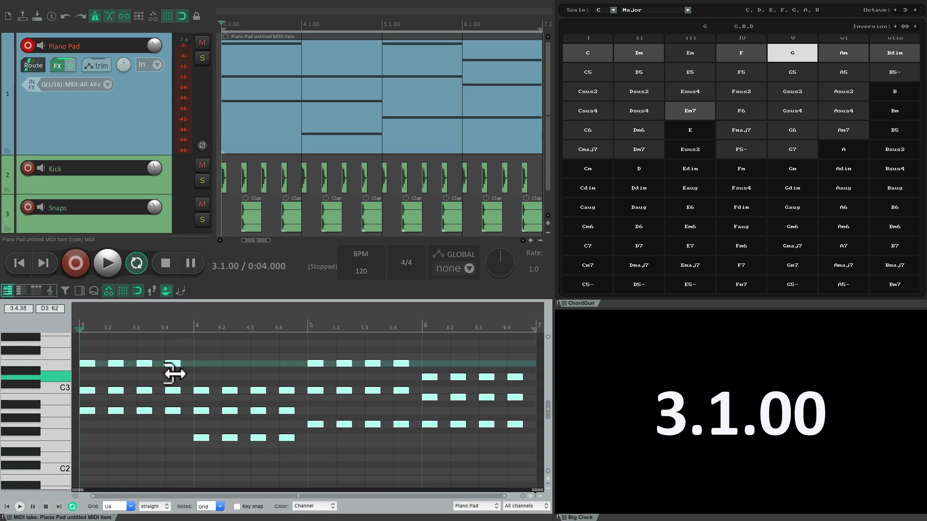
key("space")
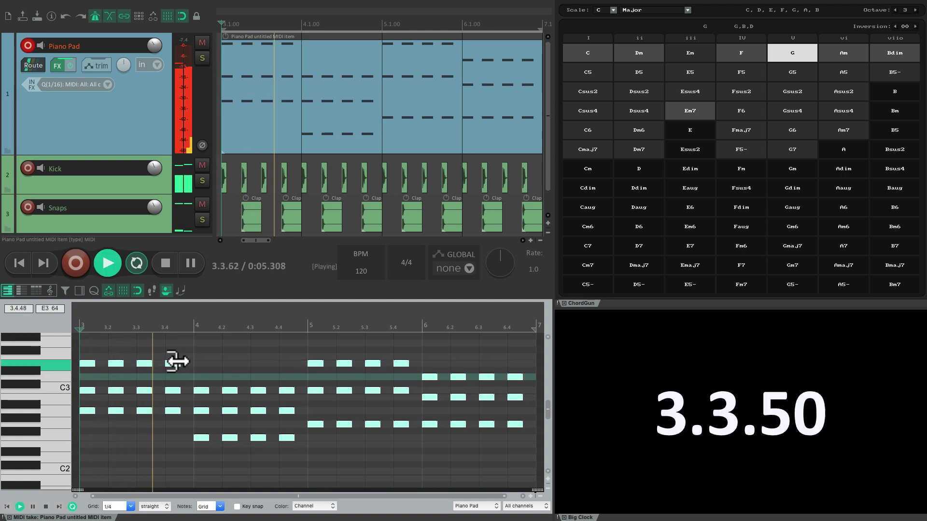
left_click_drag(178, 363, 175, 372)
key("space")
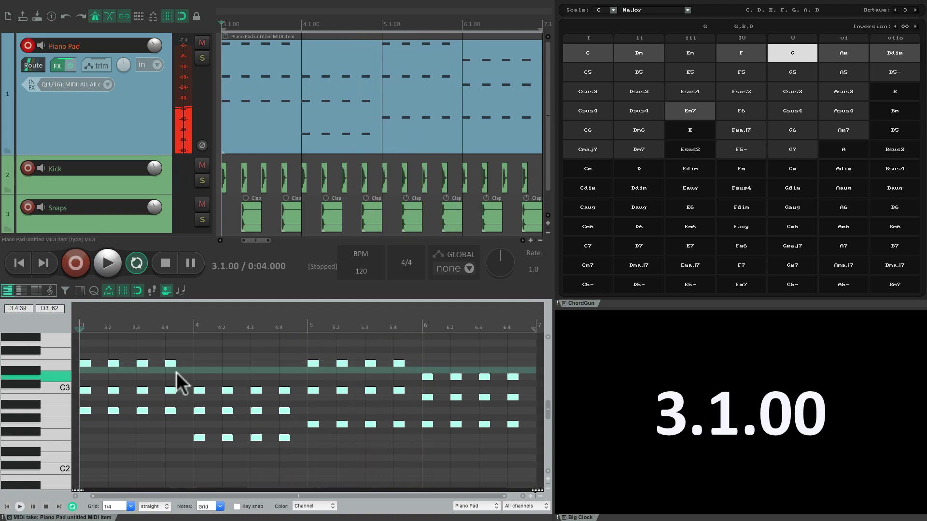
Try legato and chopping the notes into short pieces, then undo the change.
key("ctrl+l")
key("s")
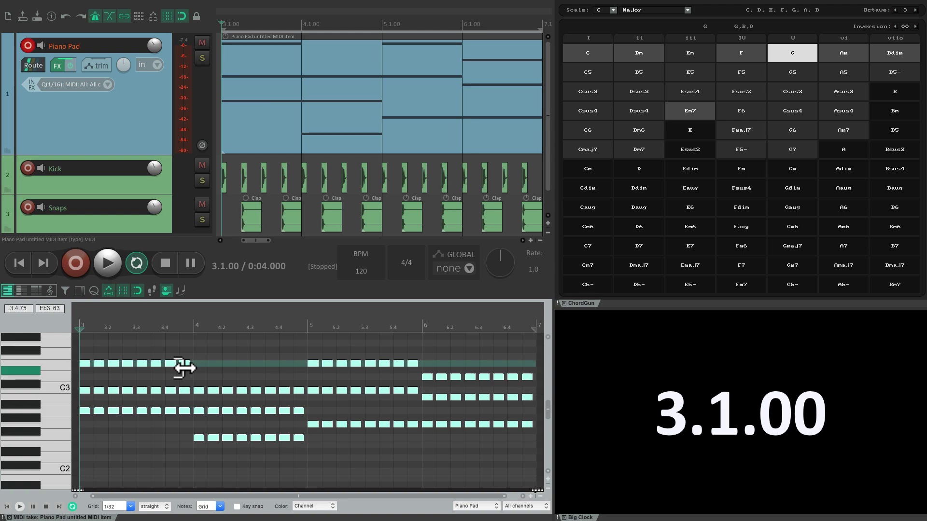
key("space")
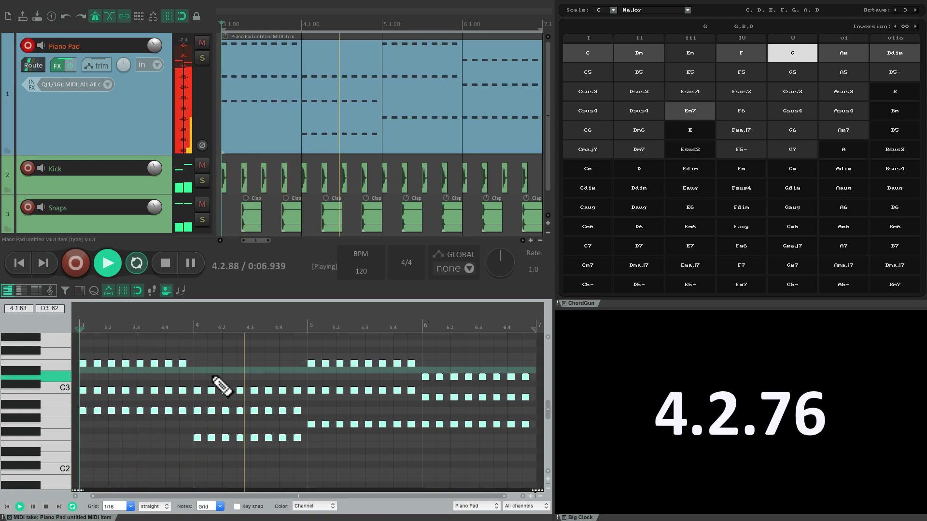
key("space")
key("ctrl+z")
key("ctrl+z")
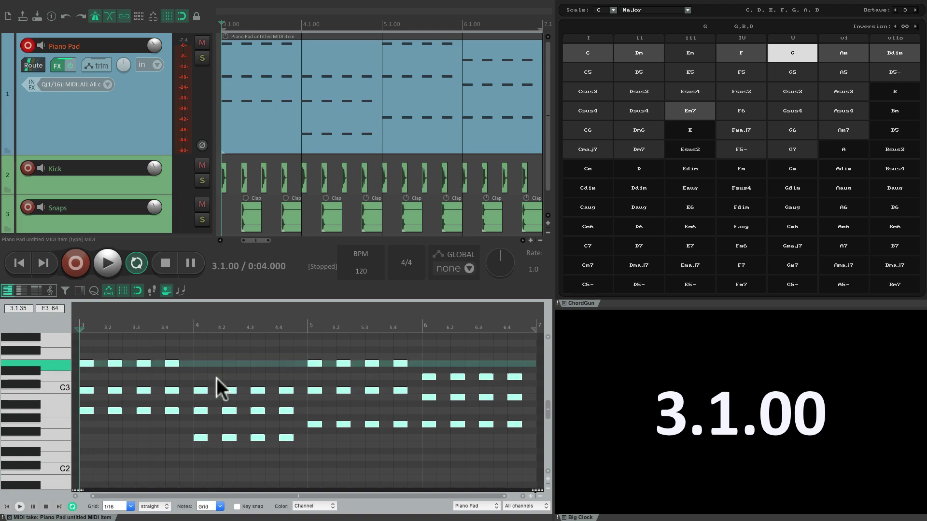
Shift all the chord notes an eighth note later and play them back.
left_click_drag(89, 372, 105, 376)
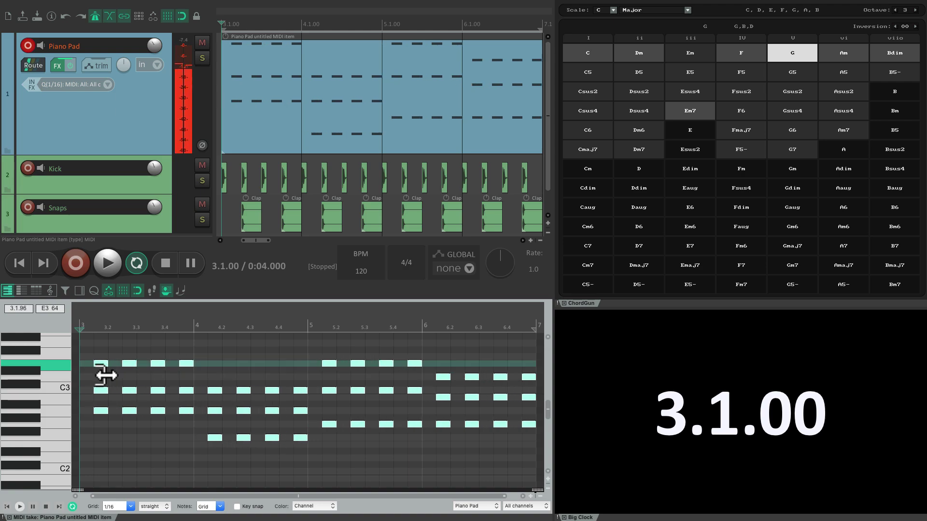
key("space")
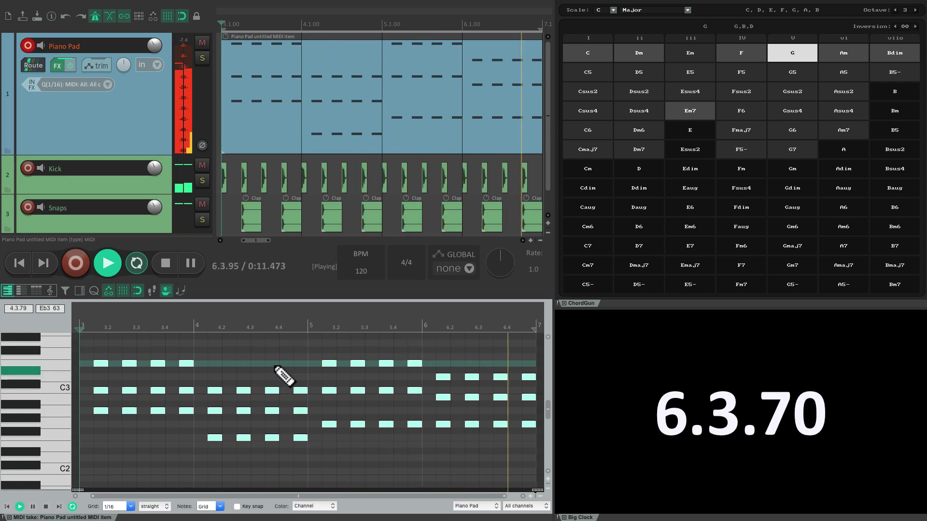
key("space")
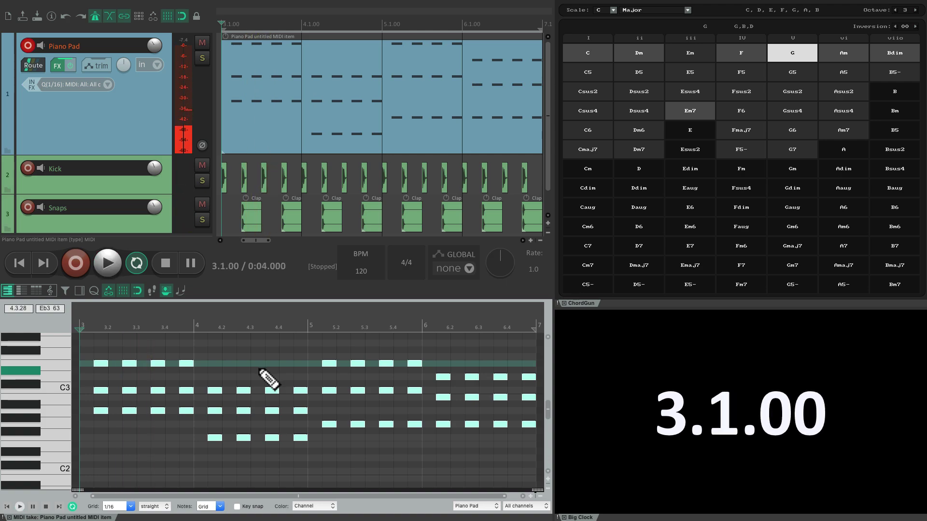
Make the bar-4 notes an Em chord and audition the progression.
left_click_drag(207, 372, 316, 461)
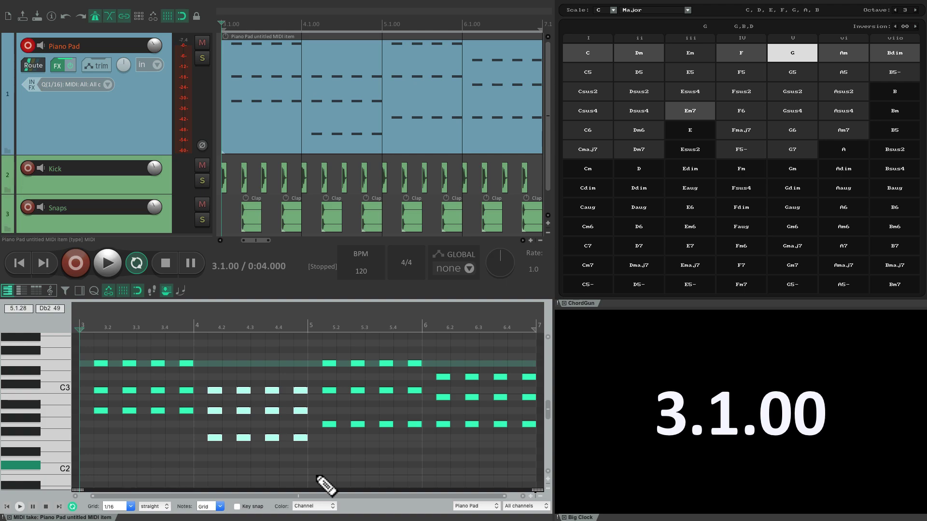
left_click(702, 54)
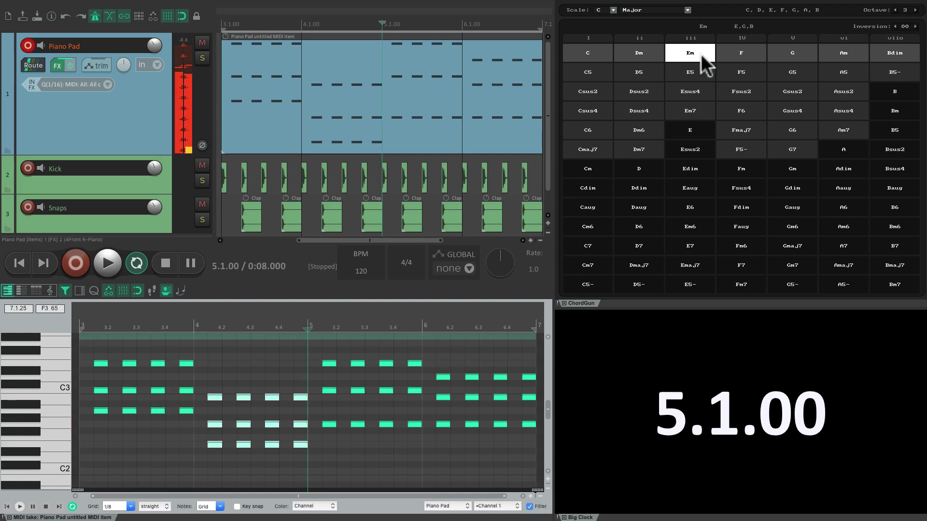
key("space")
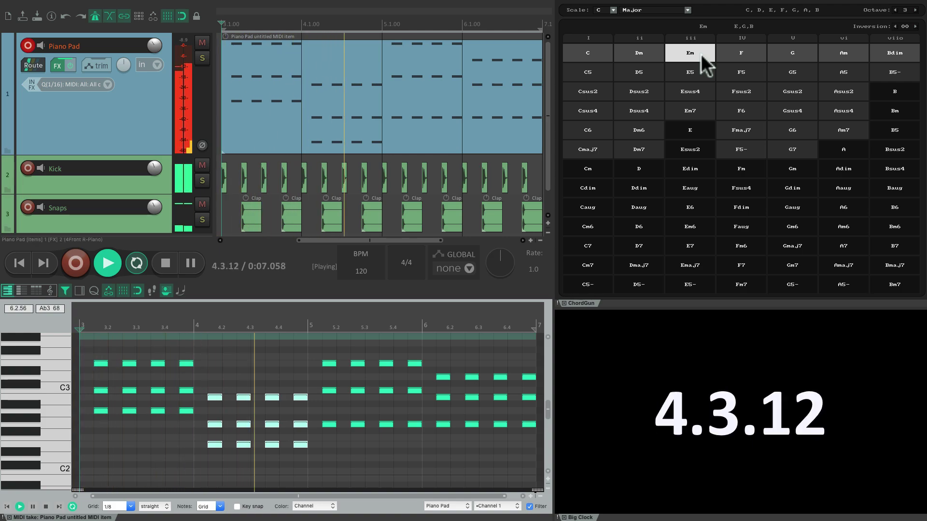
key("space")
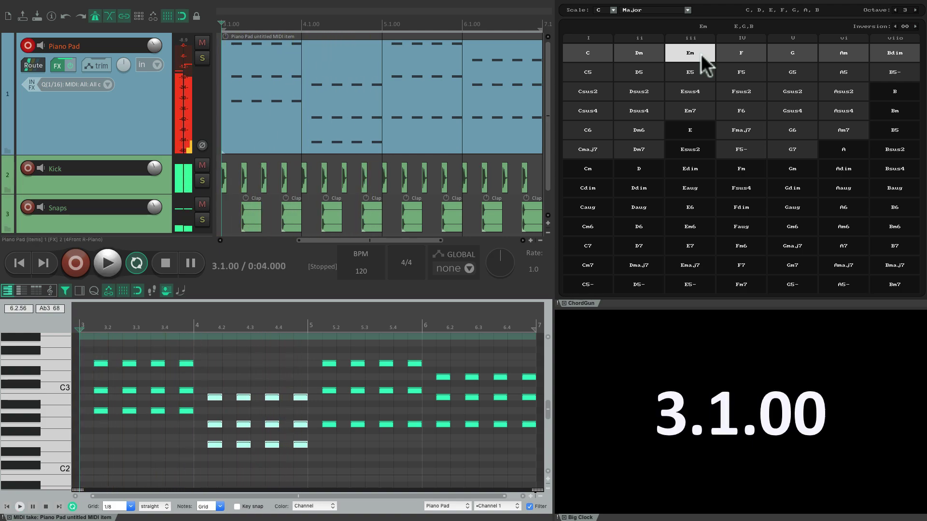
Change the bar-4 chord to E major, then to E7, auditioning each.
left_click(699, 131)
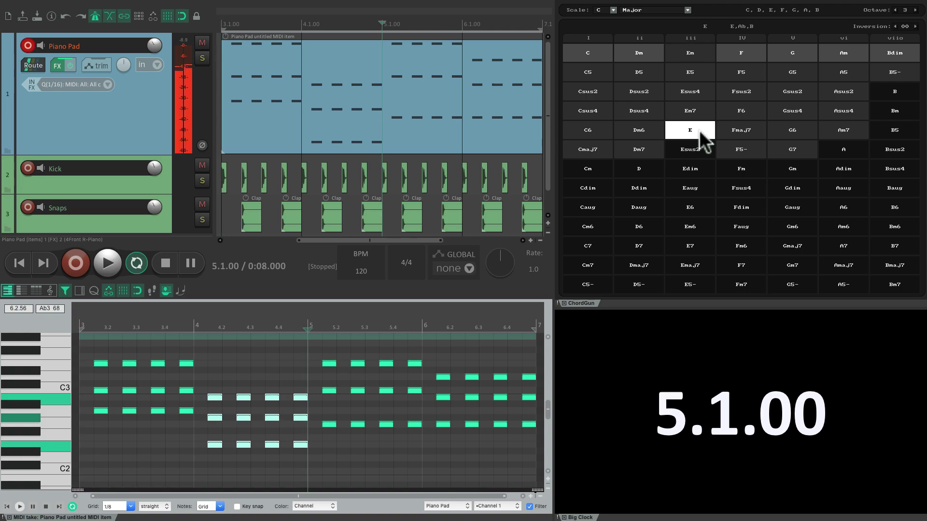
key("space")
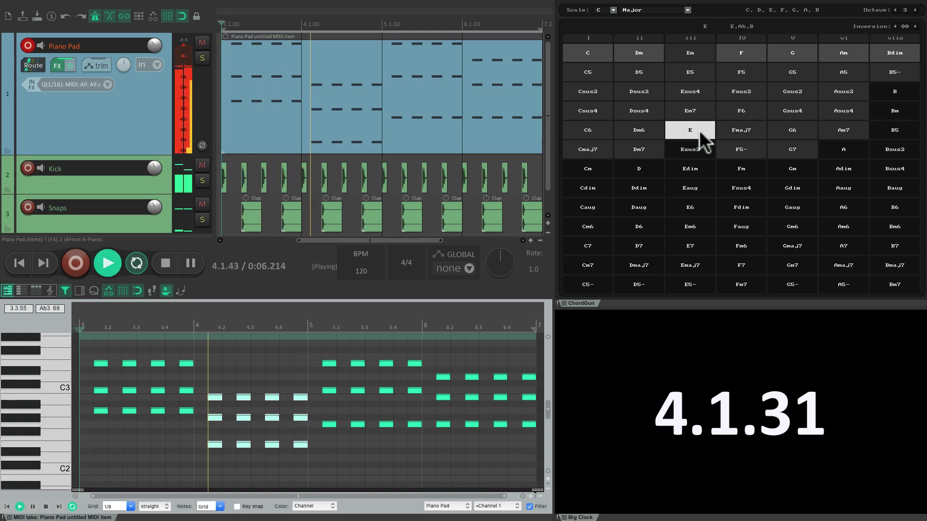
key("space")
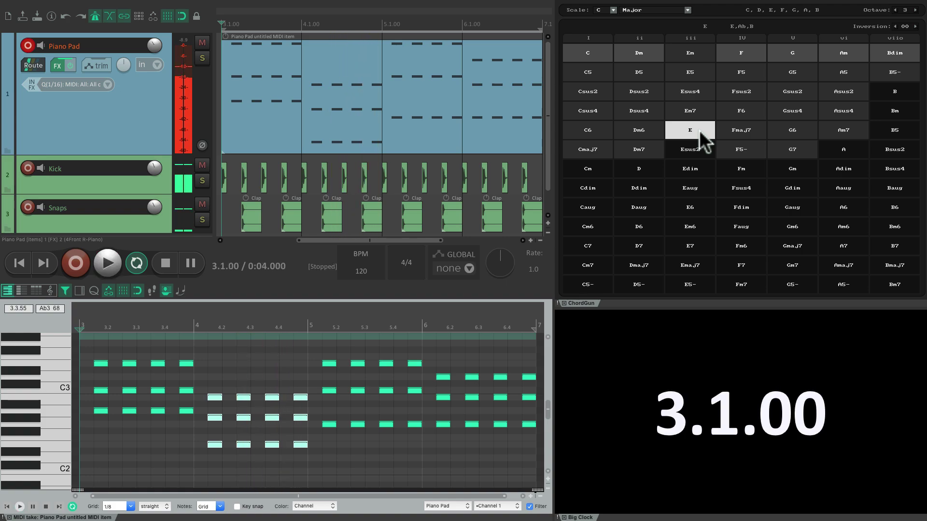
left_click(702, 245)
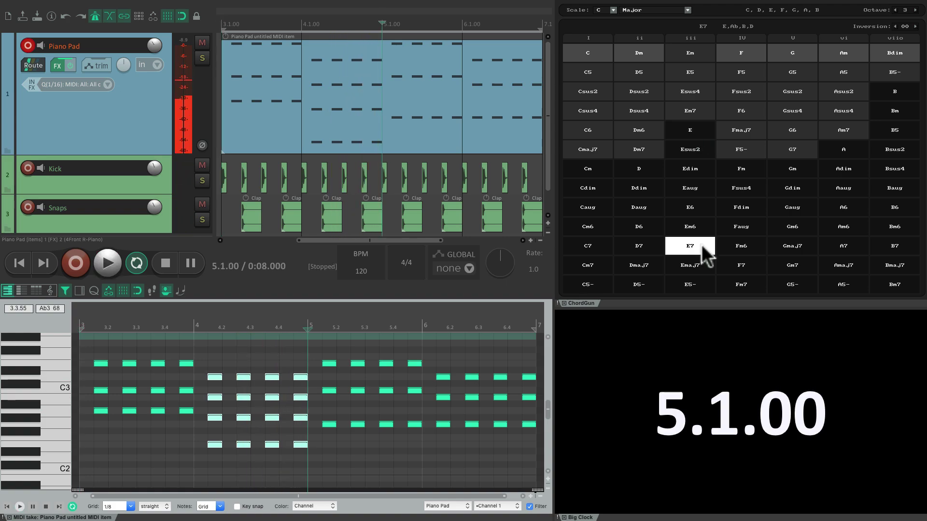
key("space")
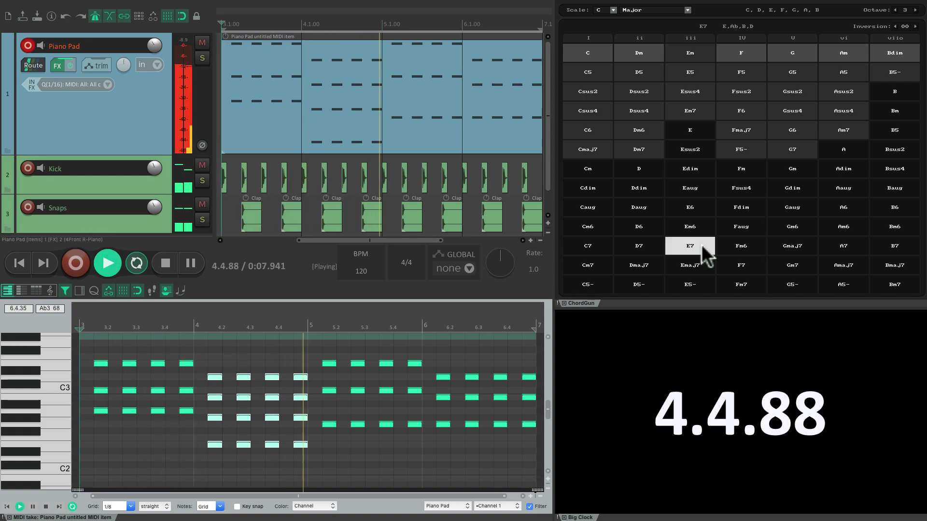
key("space")
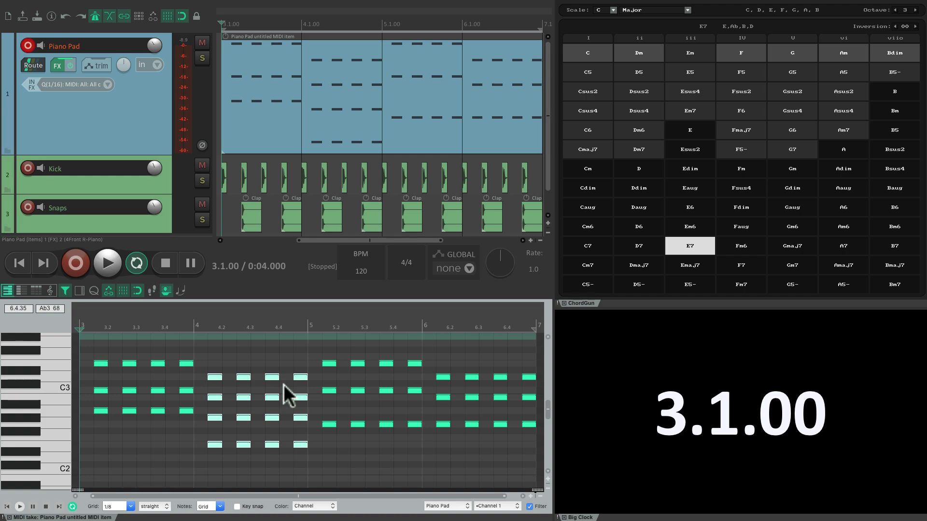
Delete all Piano Pad notes and record a new live rhythm of single C3 notes.
key("ctrl+a")
key("Delete")
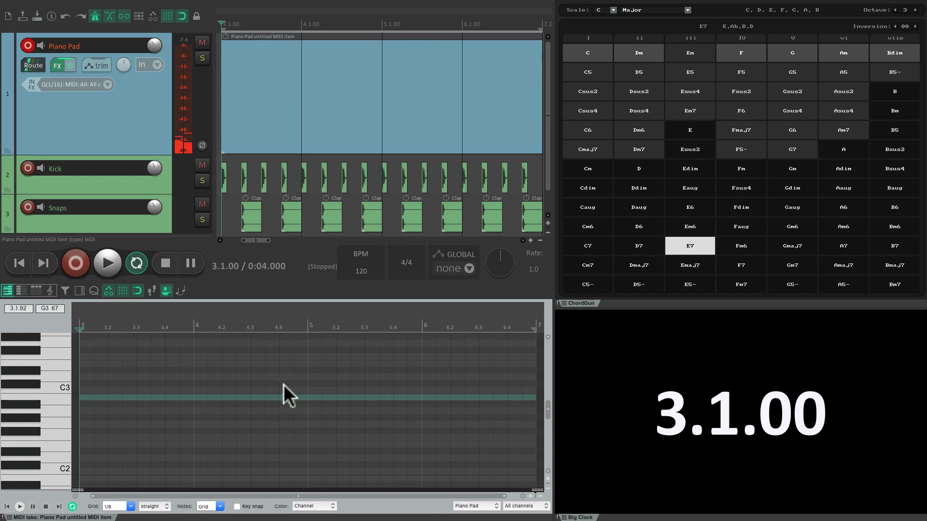
left_click(76, 264)
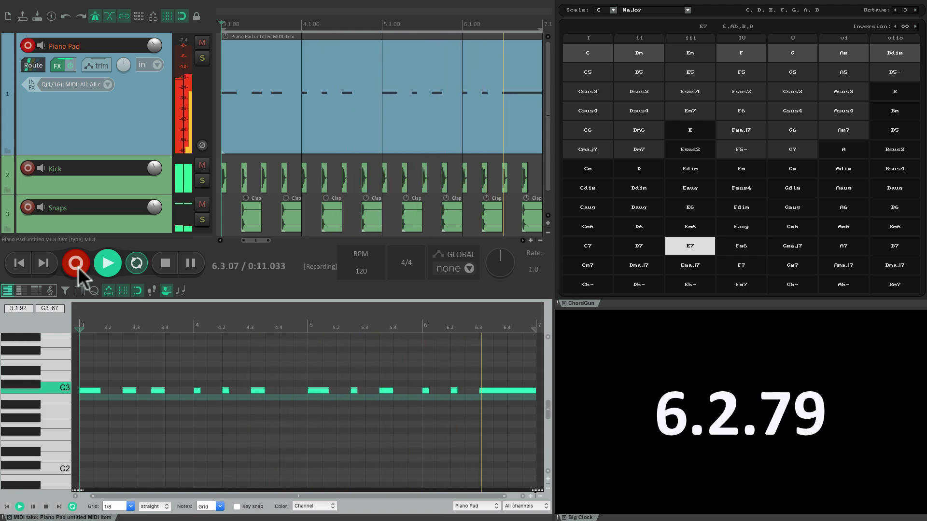
left_click(76, 264)
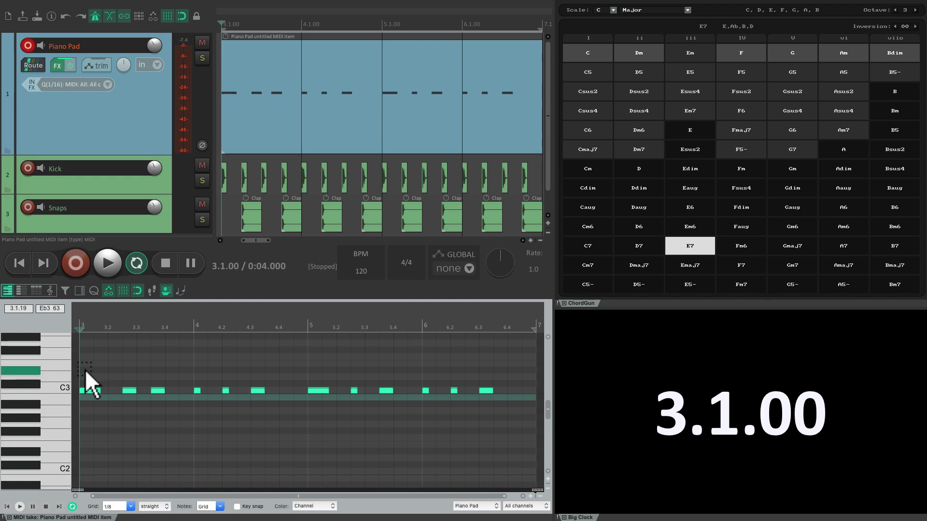
Turn the notes in bars 3, 4, 5 and 6 into C/G, Em, F and G chords, then play back.
left_click_drag(85, 369, 175, 427)
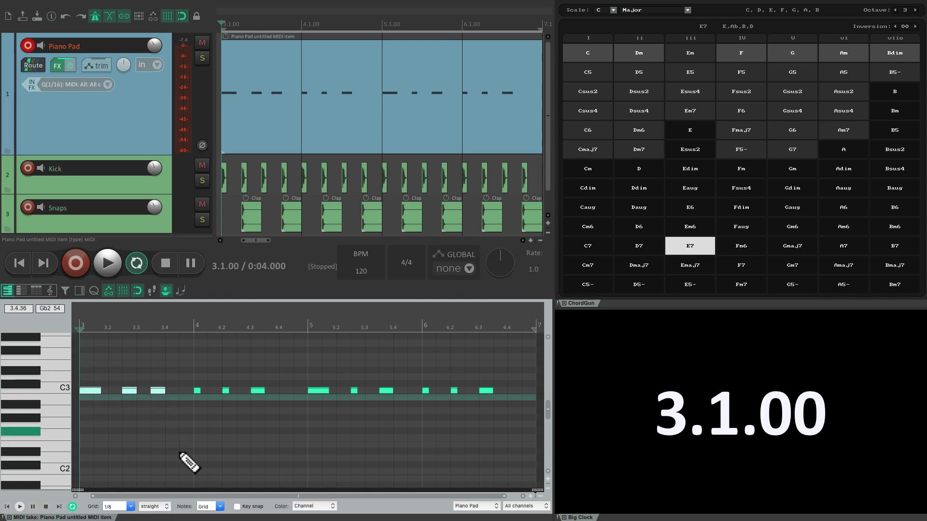
left_click(587, 51)
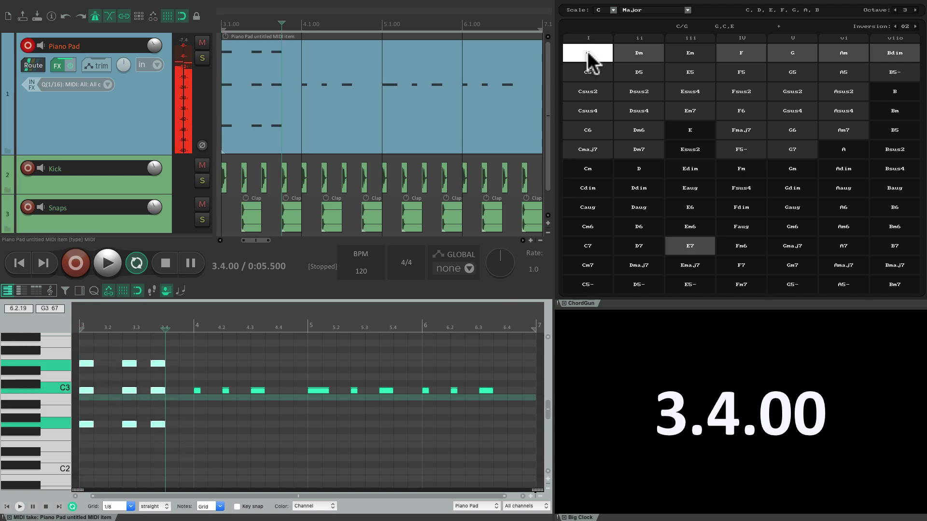
left_click_drag(196, 377, 278, 423)
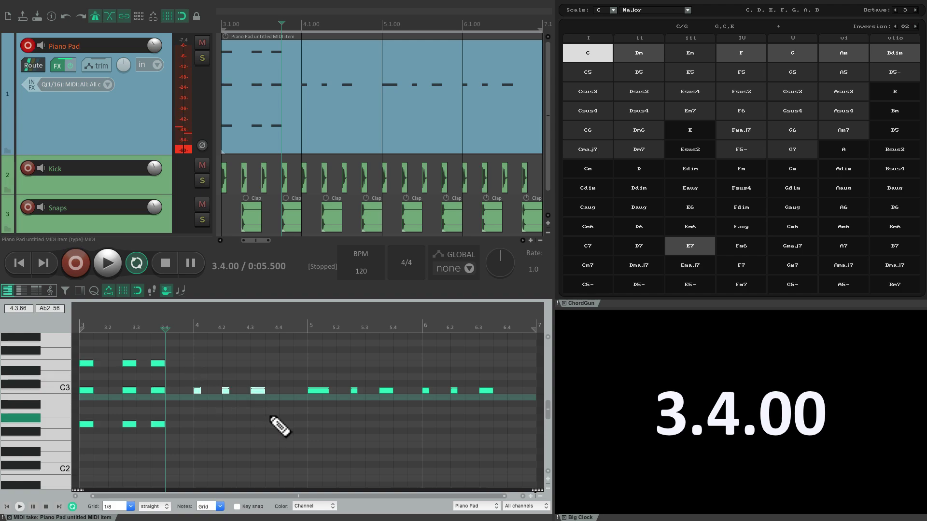
left_click(686, 57)
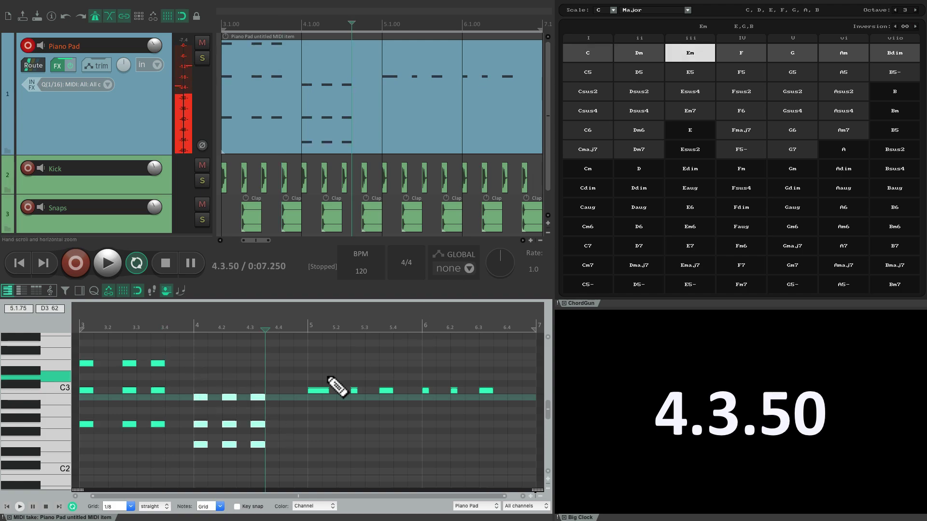
left_click_drag(314, 373, 401, 405)
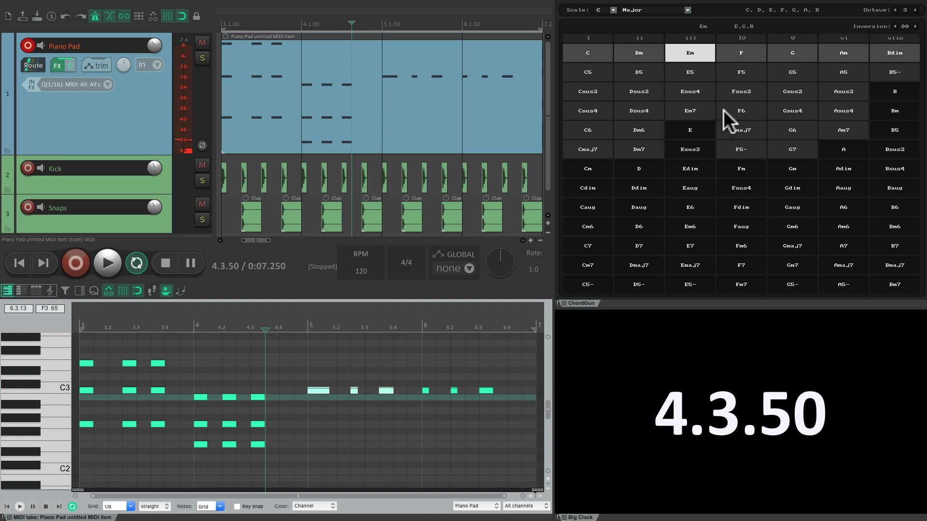
left_click(748, 50)
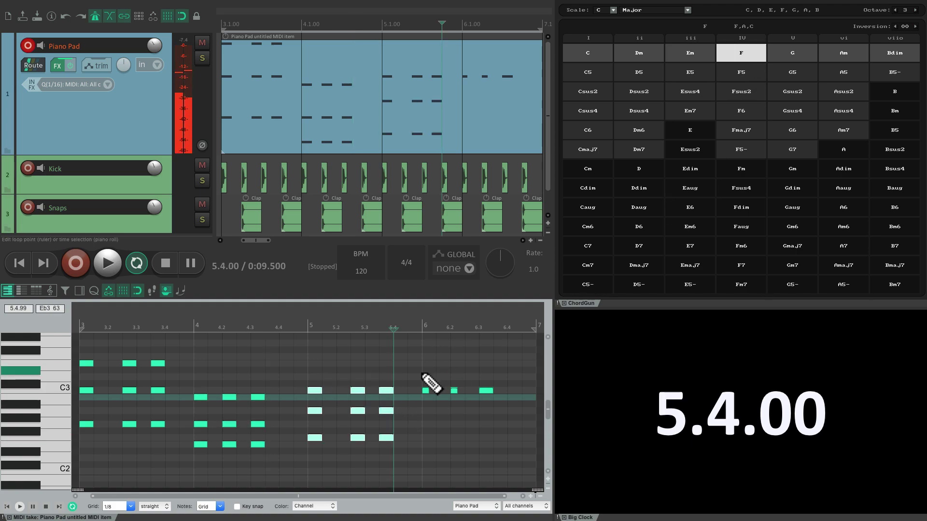
left_click_drag(429, 385, 497, 410)
left_click(804, 57)
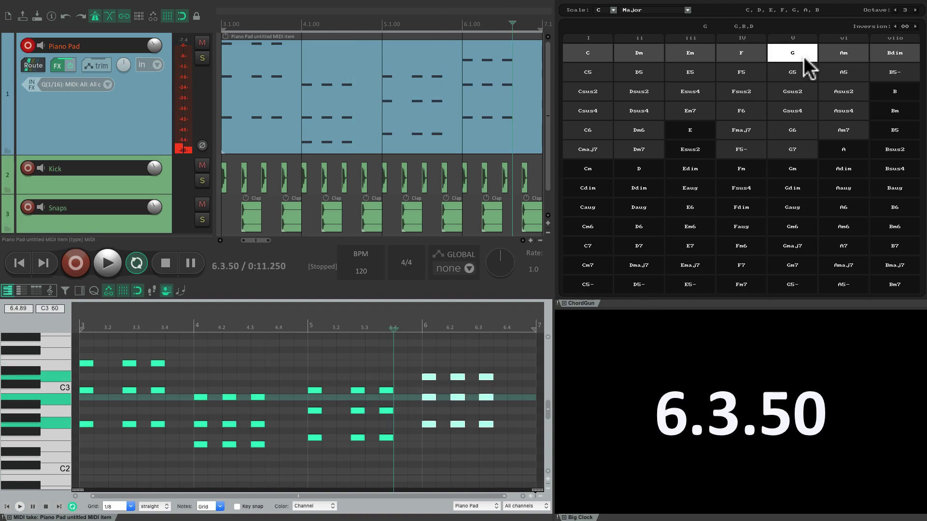
key("space")
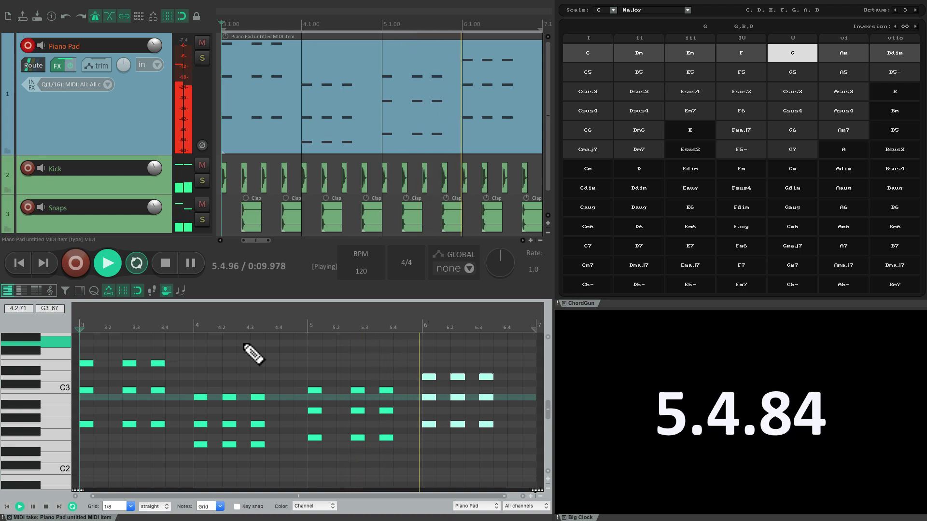
Change the nine bar-5 notes to Fsus2 chords.
key("space")
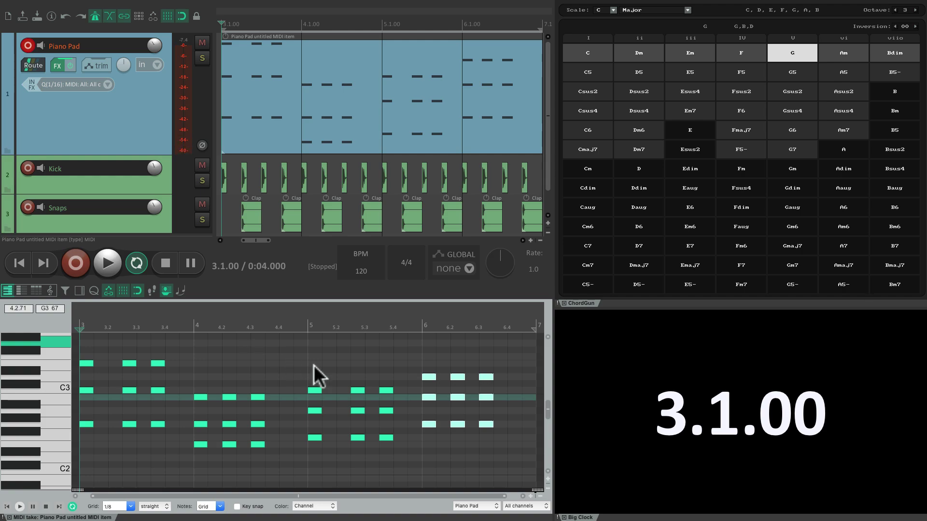
left_click_drag(309, 370, 394, 450)
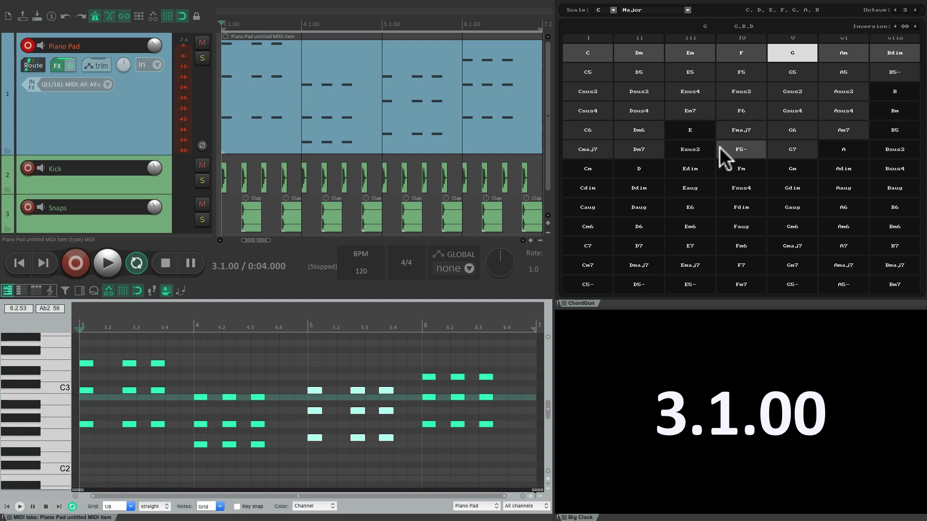
left_click(754, 90)
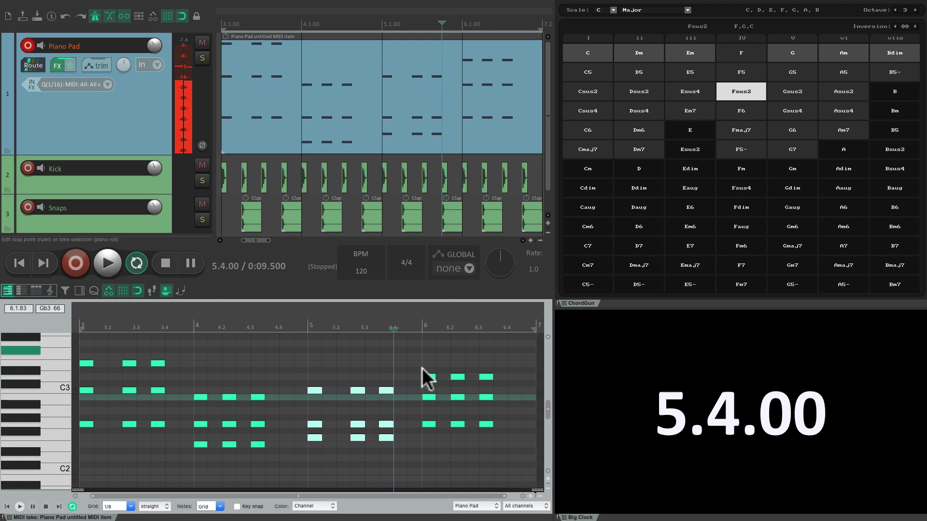
Set the bar-6 notes to Gsus4 and play the progression from bar 3.
left_click_drag(422, 368, 496, 441)
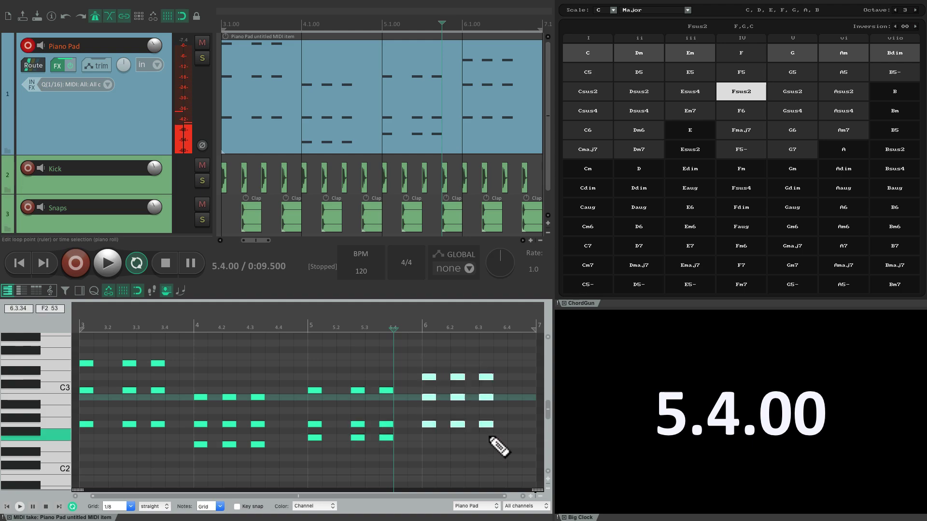
left_click(792, 113)
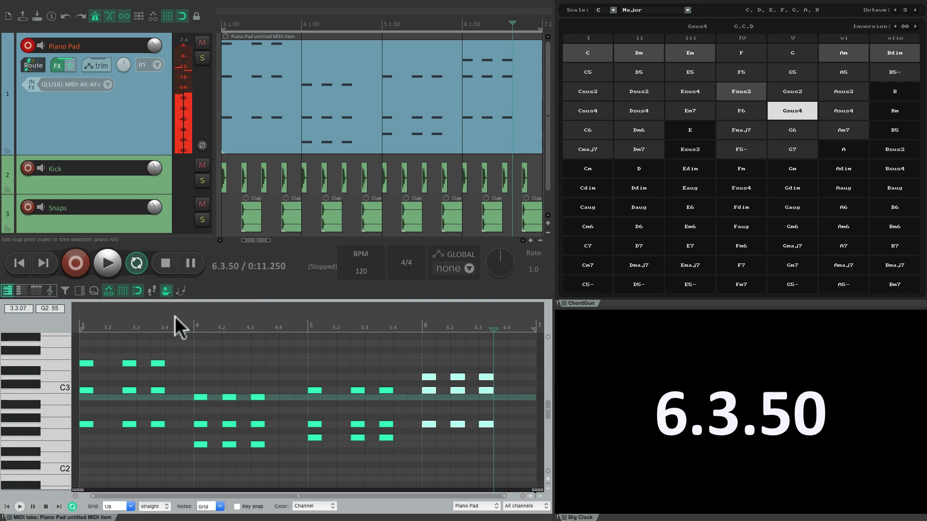
key("Home")
key("space")
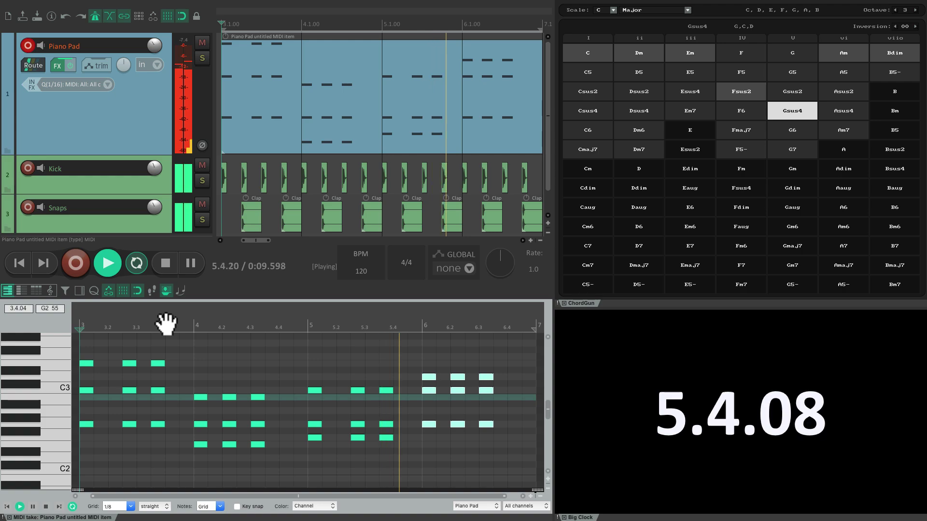
key("space")
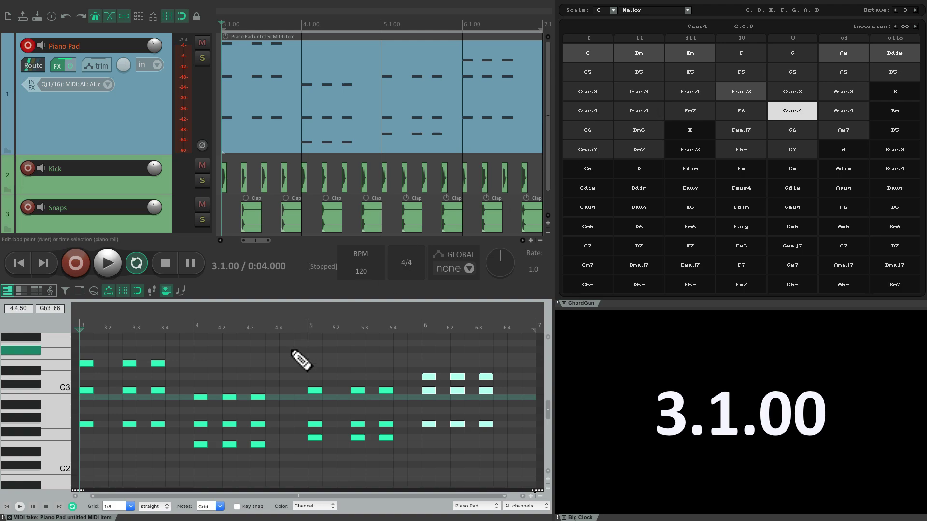
Delete all the recorded notes and start recording with a count-in.
key("ctrl+a")
key("Delete")
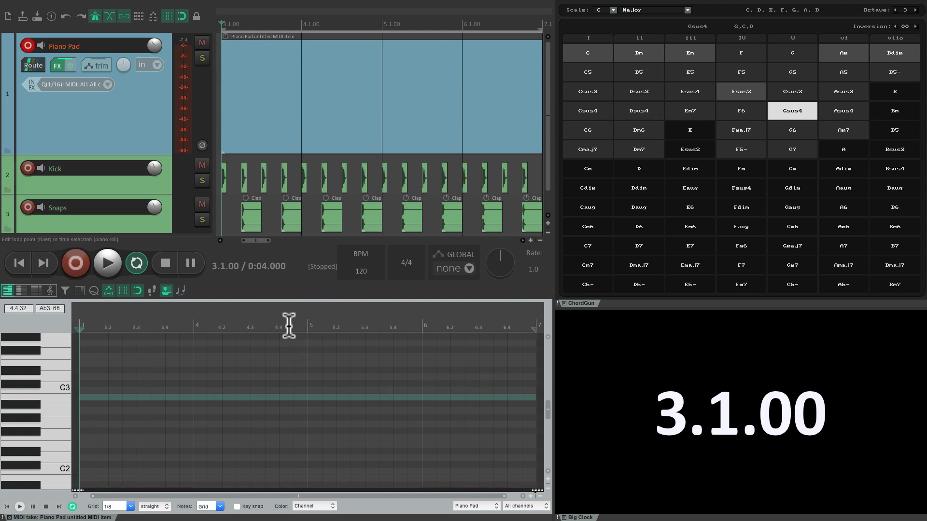
left_click(82, 265)
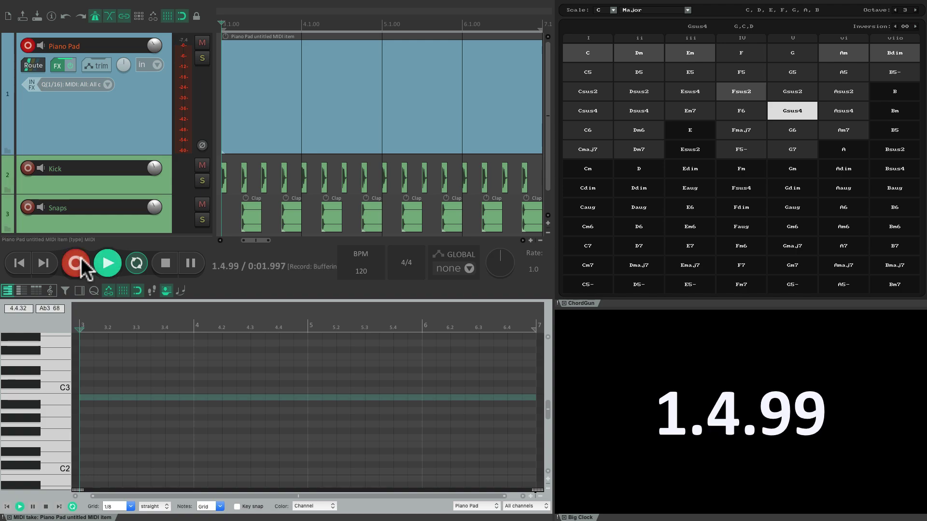
Record C, G, Am, F and G chords from bar 3 via ChordGun, then play back.
left_click(576, 71, "shift")
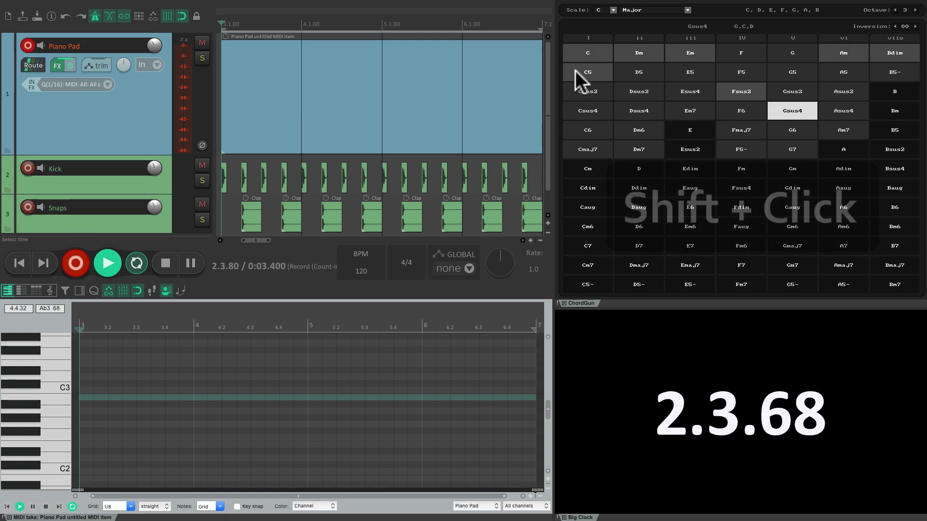
left_click(596, 53, "shift")
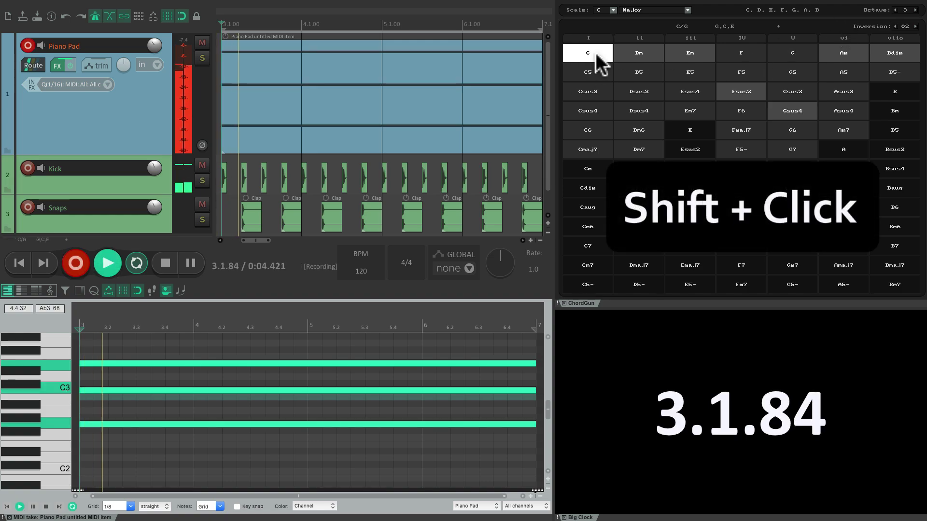
left_click(782, 56, "shift")
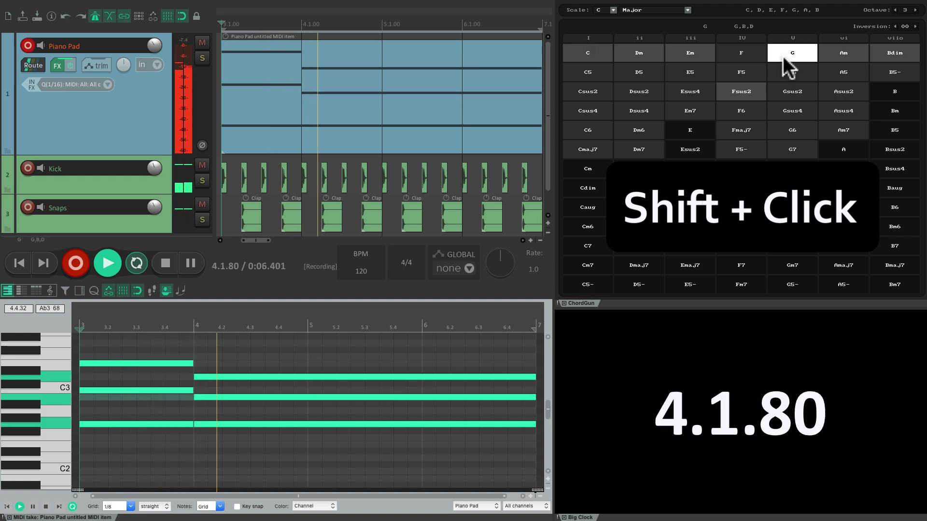
left_click(833, 55, "shift")
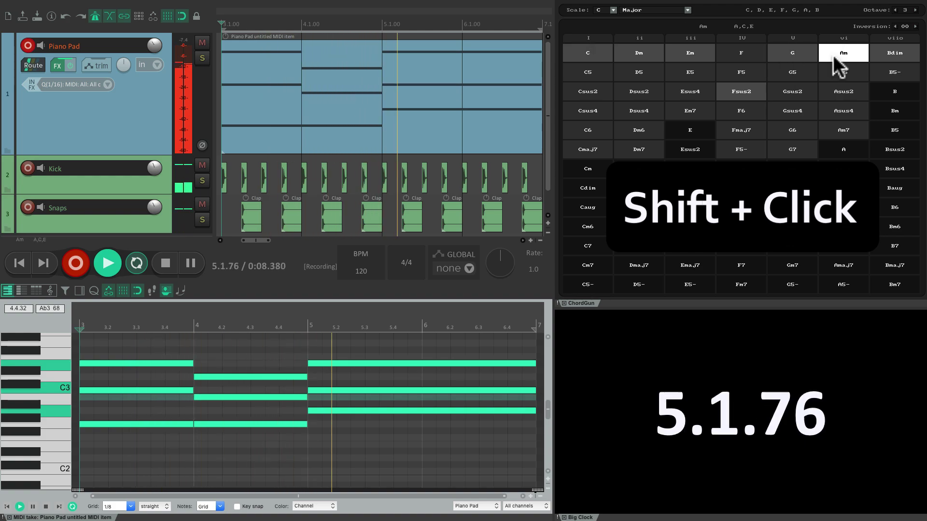
left_click(752, 56, "shift")
left_click(781, 52, "shift")
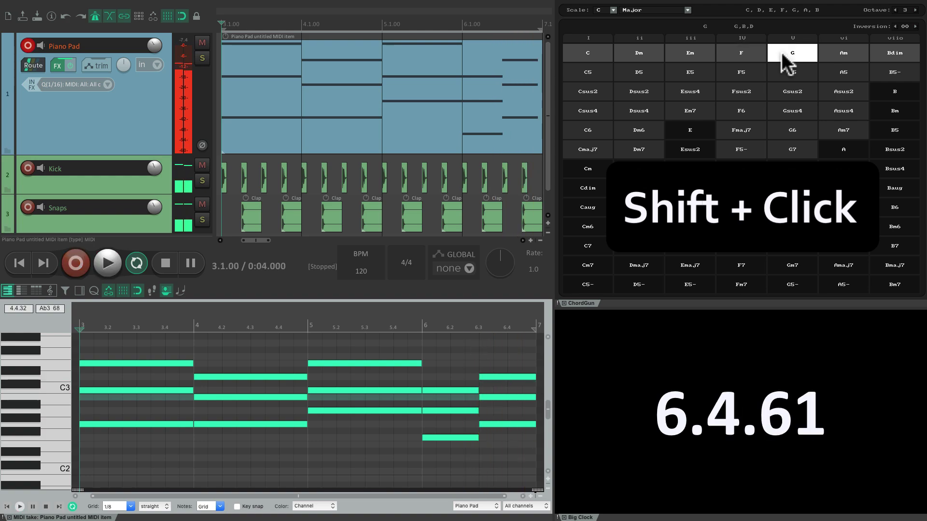
key("space")
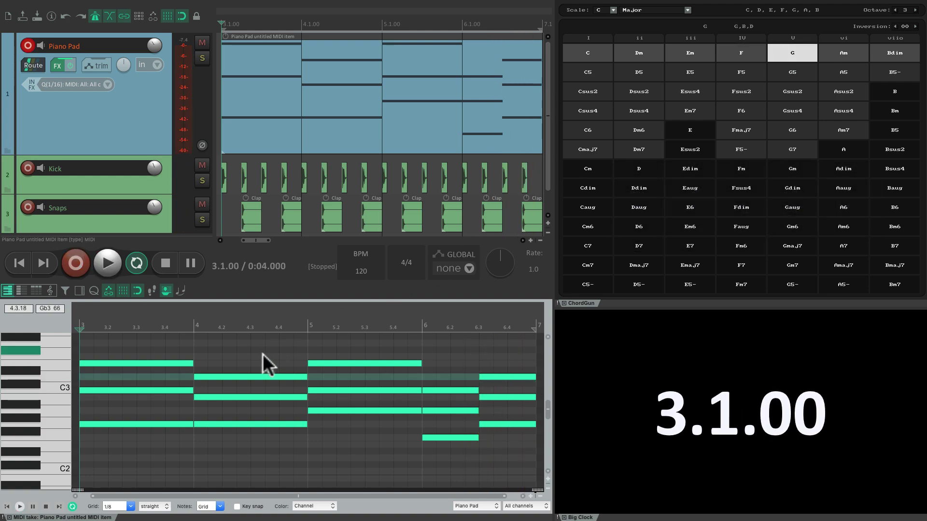
key("space")
Preview C, Dm/A, Em, Fsus2 and Gsus4 in ChordGun, then delete all Piano Pad notes.
left_click(601, 53)
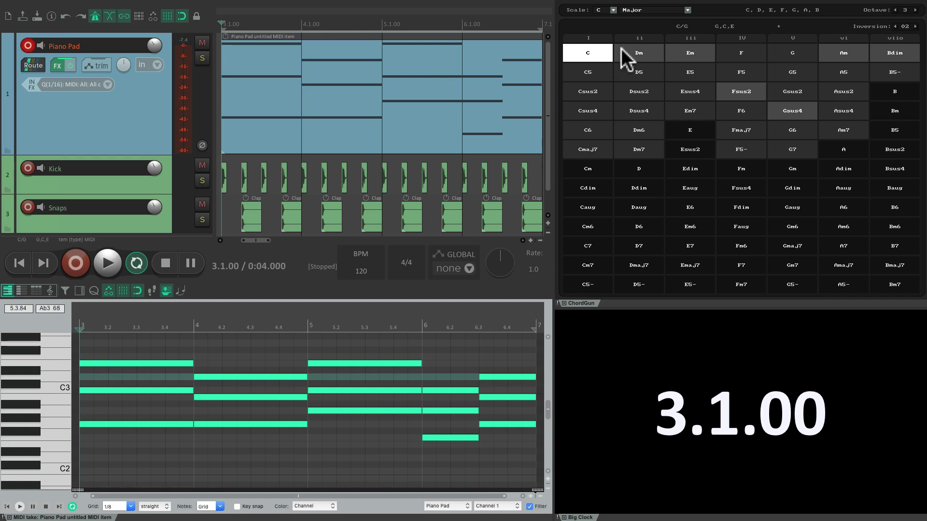
left_click(650, 49)
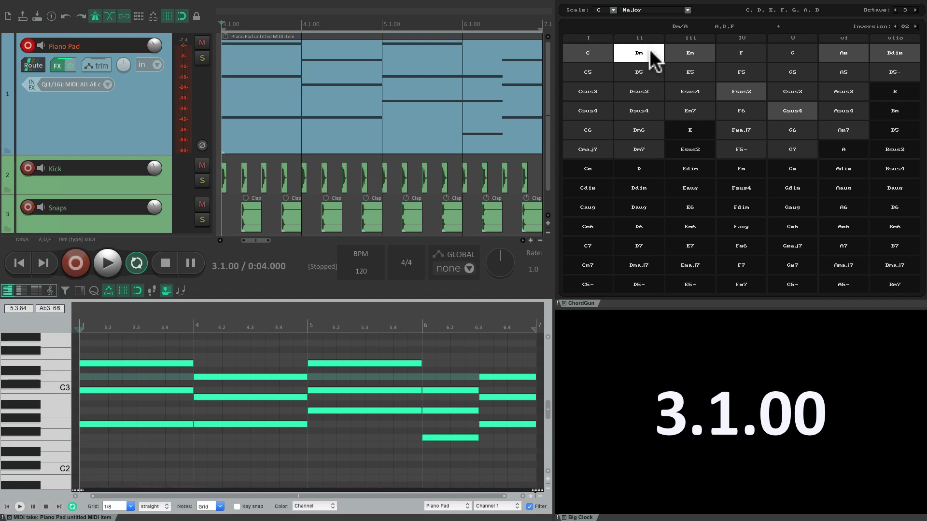
left_click(701, 49)
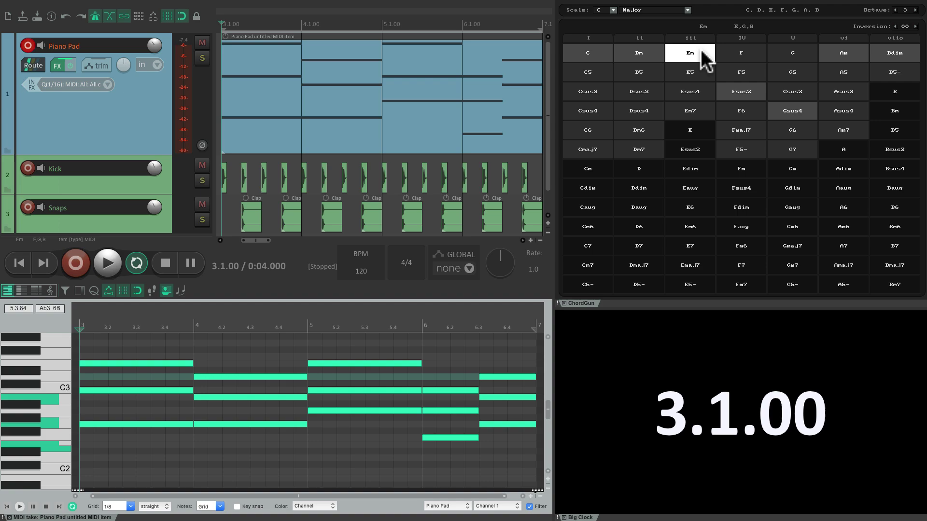
left_click(754, 89)
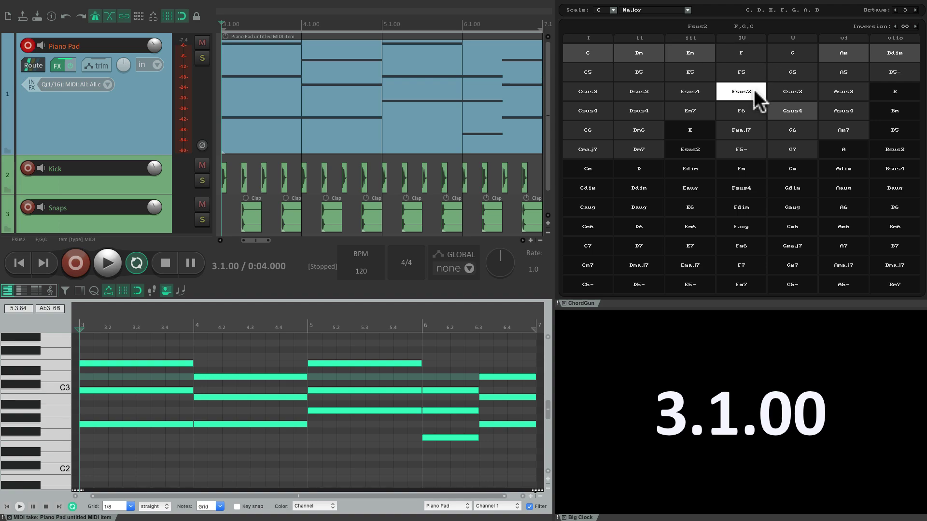
left_click(804, 109)
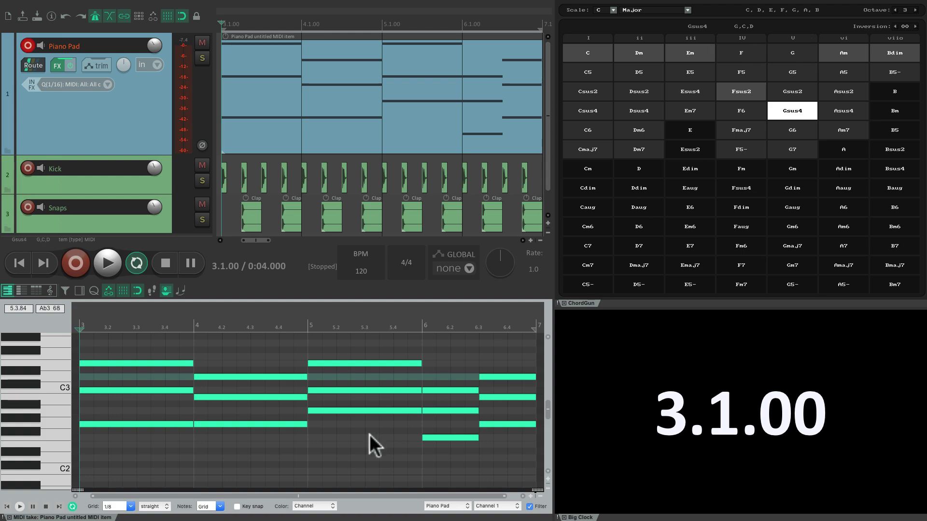
key("Delete")
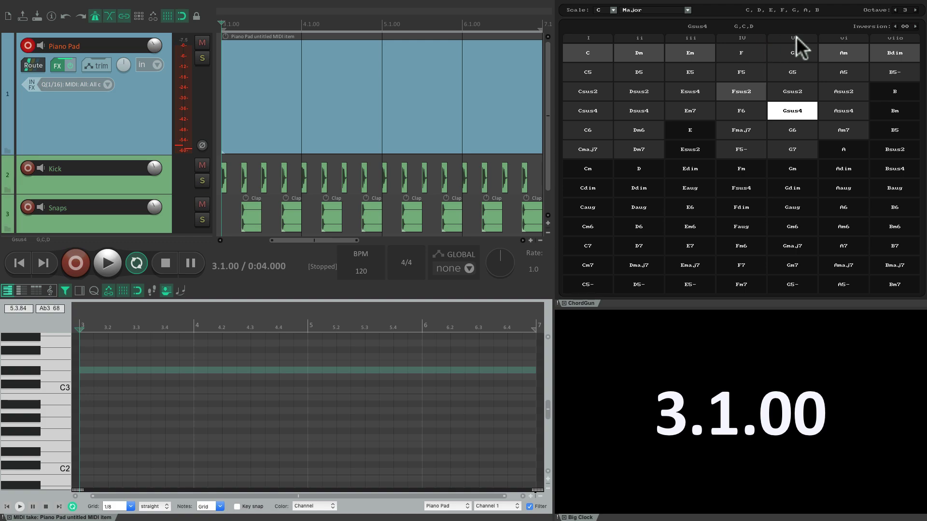
Record C, Gsus4, Dm/A, Em, Fsus2, Gsus4 live from bar 3 using ChordGun number-key shortcuts.
left_click(78, 263)
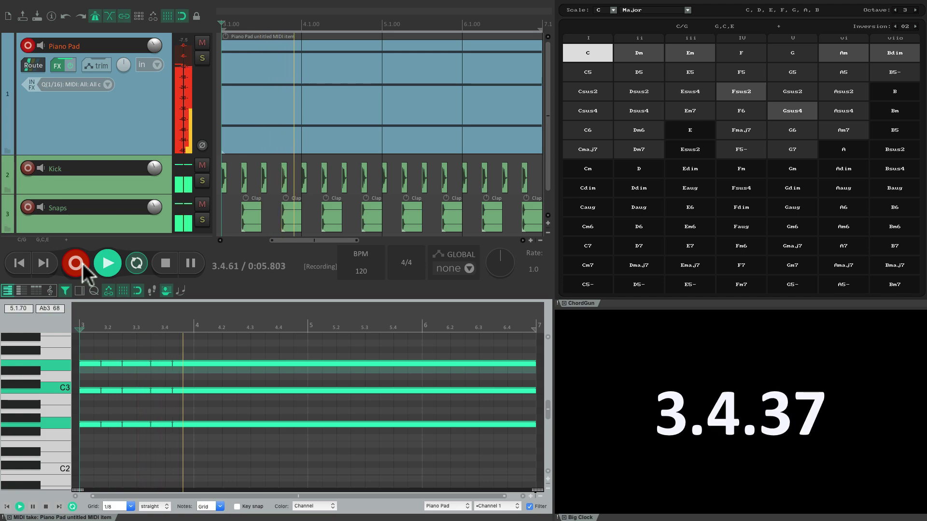
key("5")
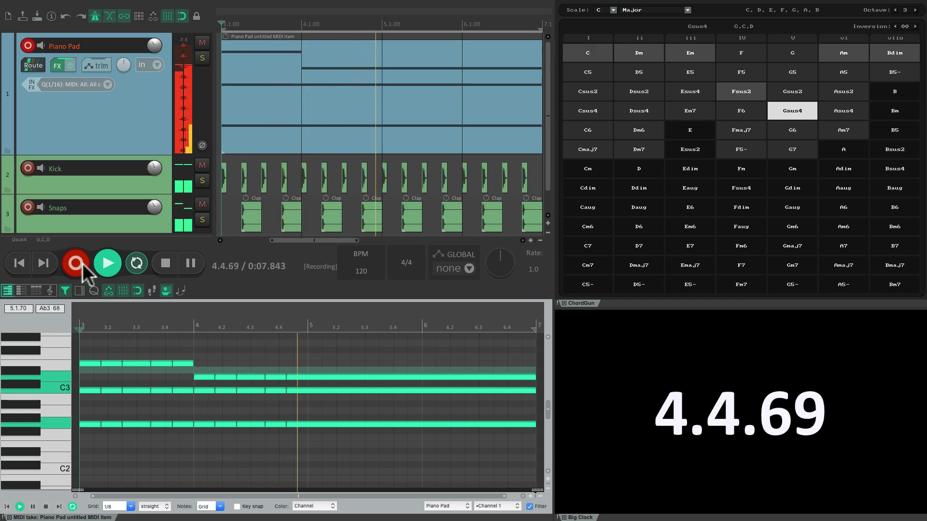
key("2")
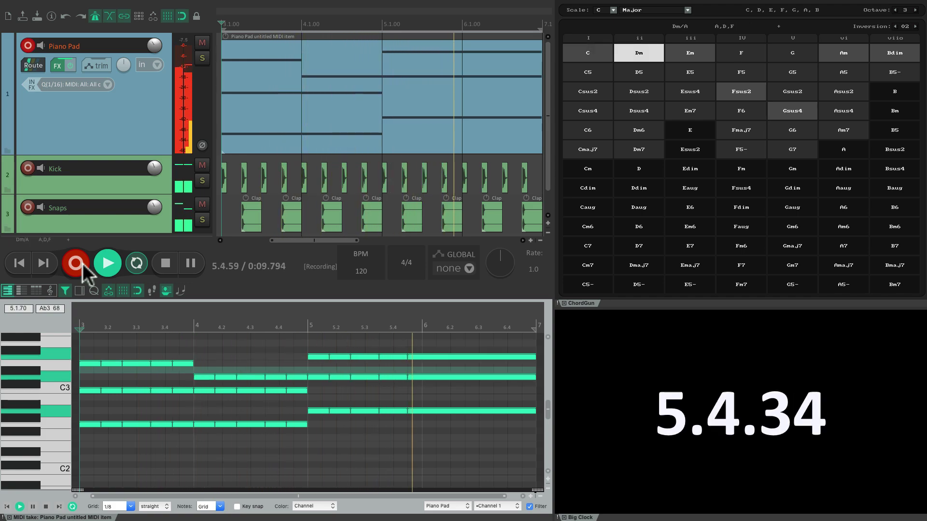
key("3")
key("4")
key("5")
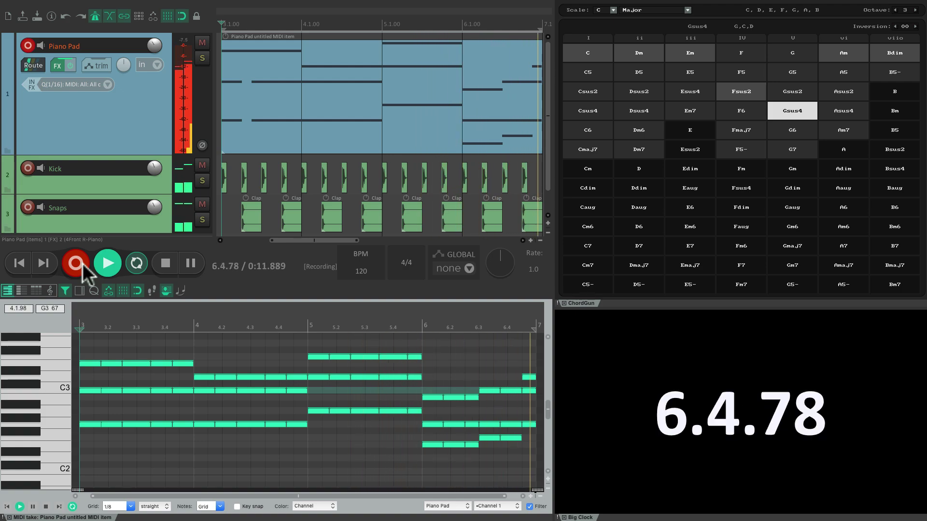
left_click(82, 264)
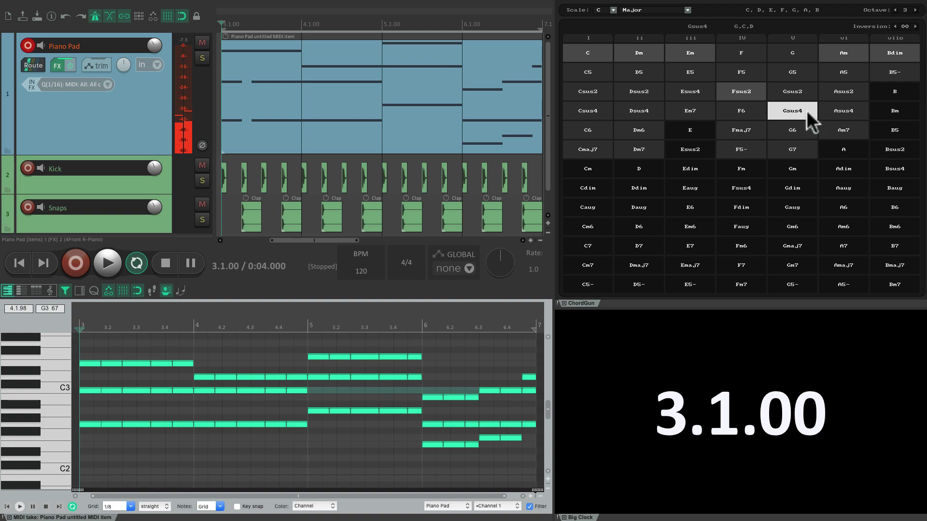
Select every note in the Piano Pad take and trim their ends in two passes, checking by playback.
key("ctrl+a")
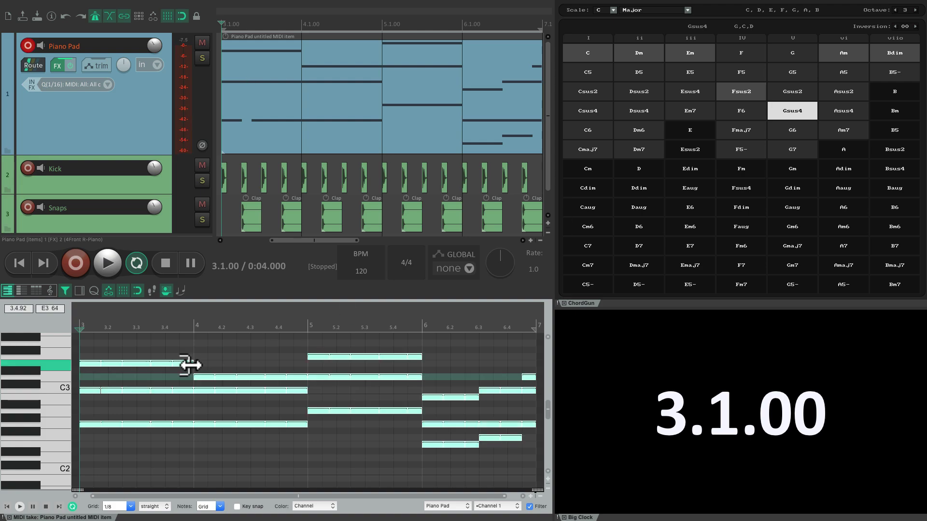
left_click_drag(192, 364, 185, 365)
key("space")
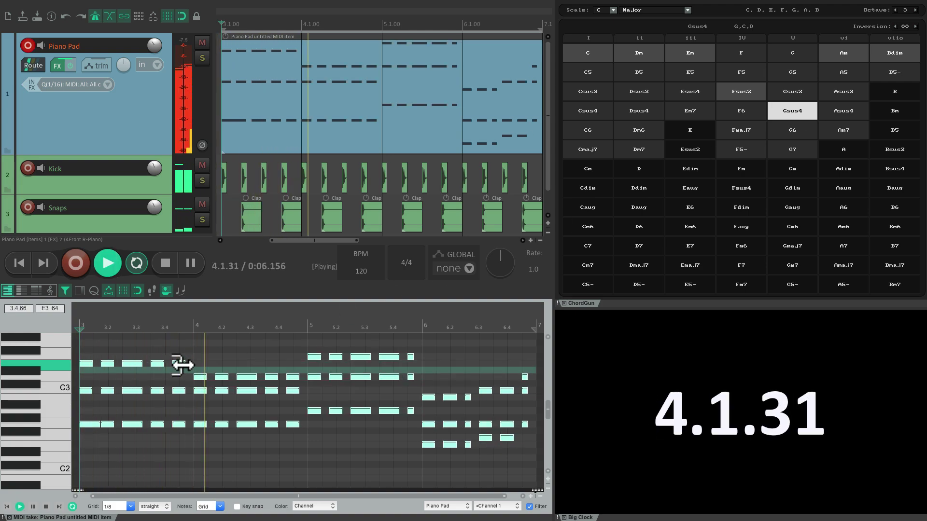
left_click_drag(185, 364, 182, 364)
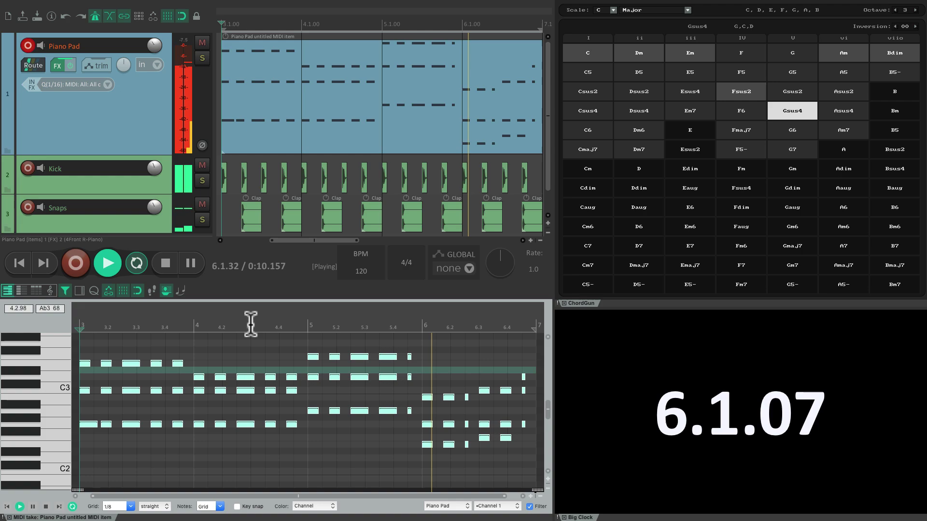
key("space")
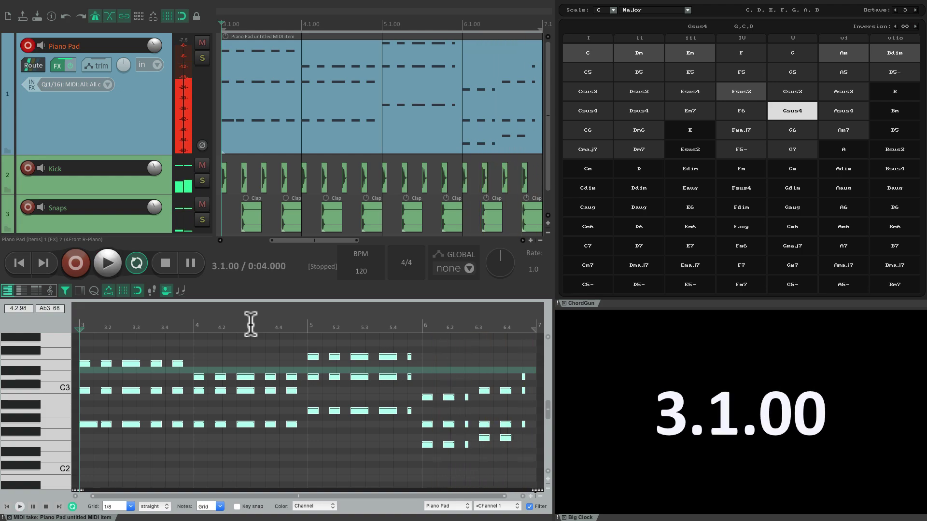